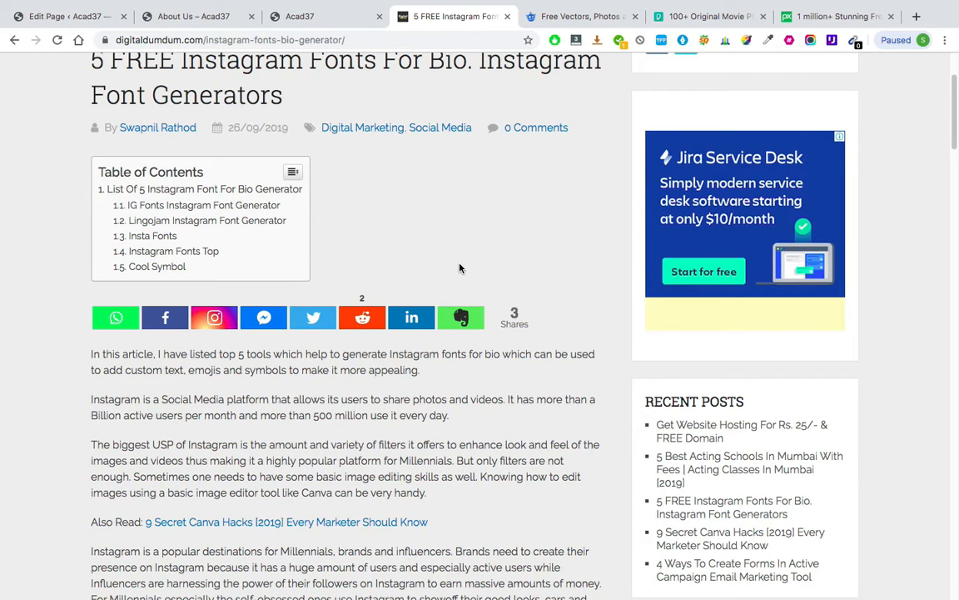
Step: Switch to the WordPress admin site and search the new plugins directory for "sassy social share"
{"action": "left_click", "coordinate": [71, 16]}
{"action": "mouse_move", "coordinate": [31, 344]}
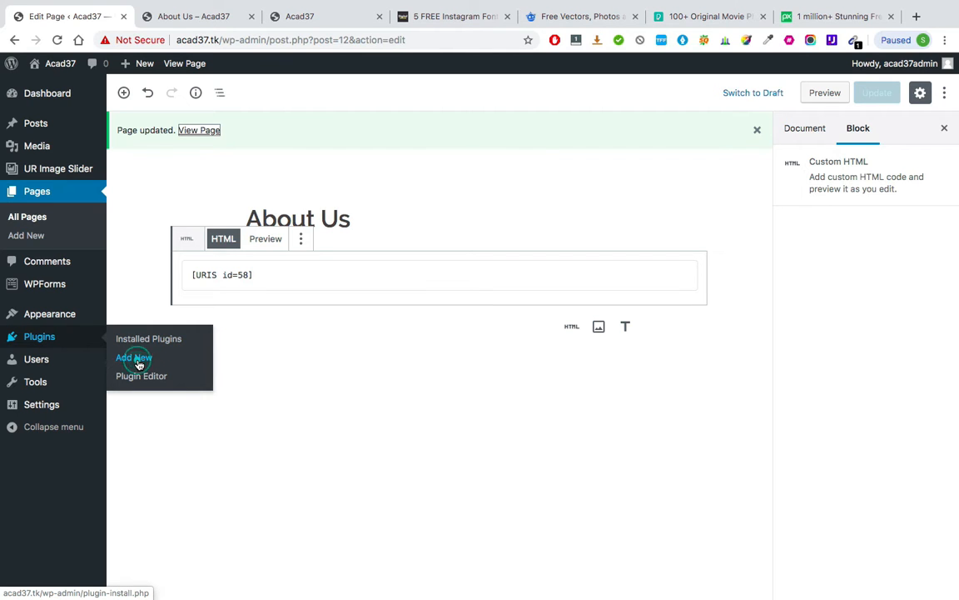
{"action": "left_click", "coordinate": [135, 359]}
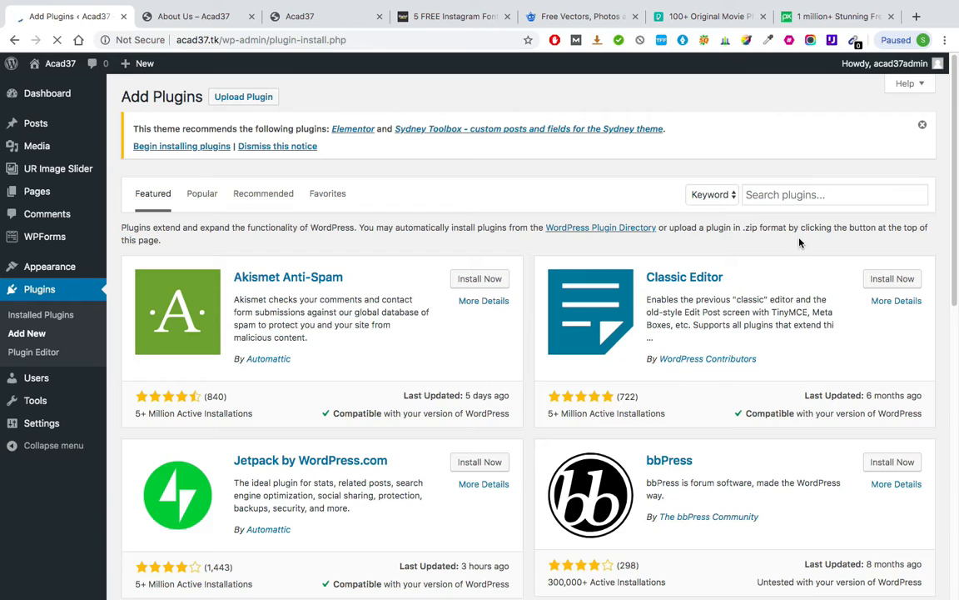
{"action": "left_click", "coordinate": [780, 192]}
{"action": "type", "text": "s"}
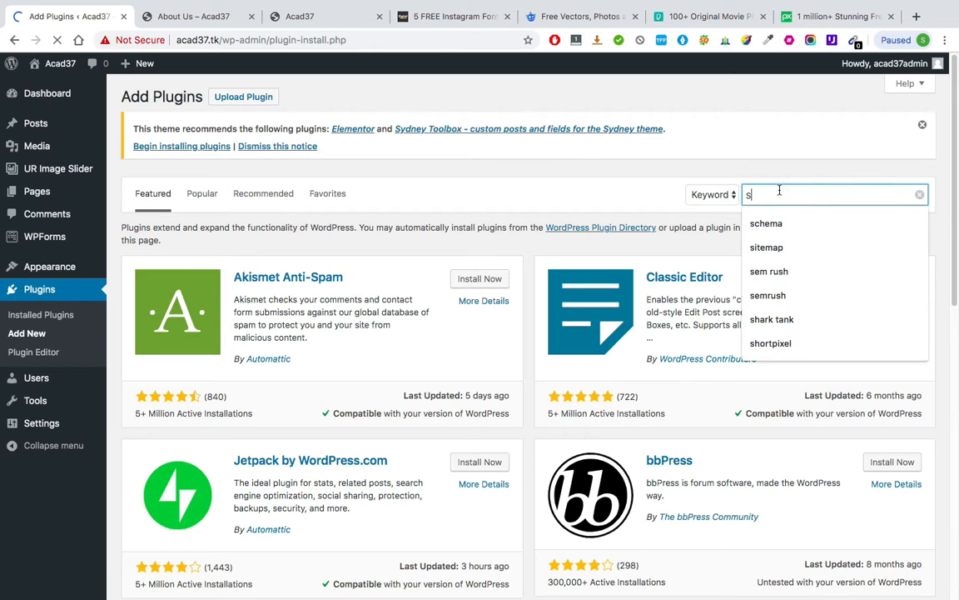
{"action": "type", "text": "assy soc"}
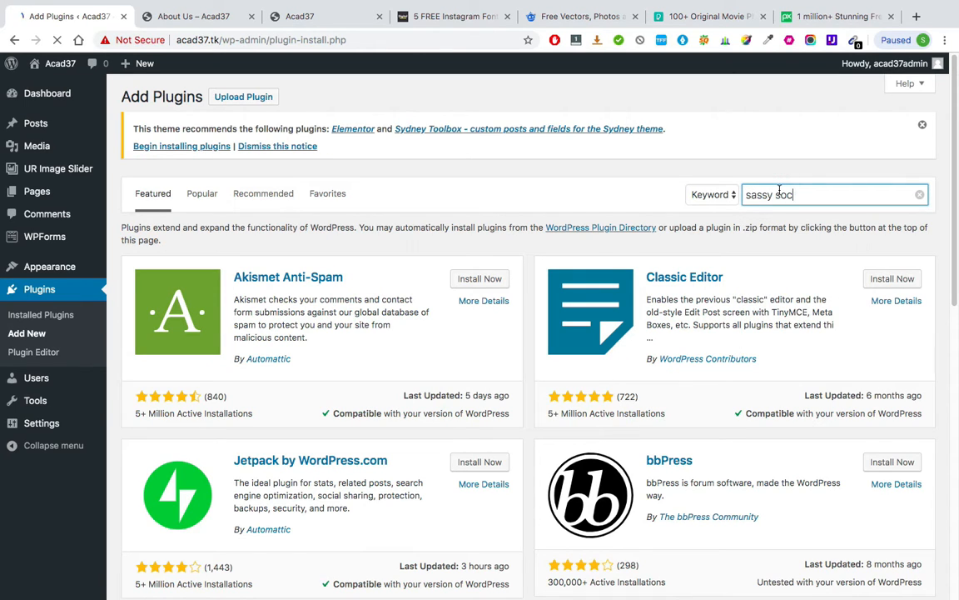
{"action": "type", "text": "ial share"}
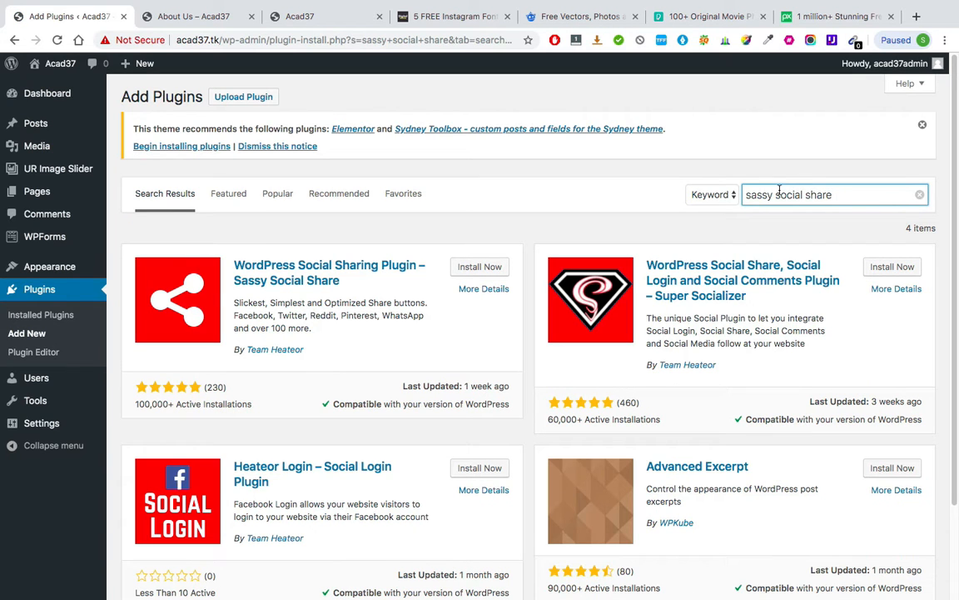
Step: Install and activate the WordPress Social Sharing Plugin – Sassy Social Share
{"action": "scroll", "coordinate": [696, 396], "scroll_direction": "down", "scroll_amount": 3}
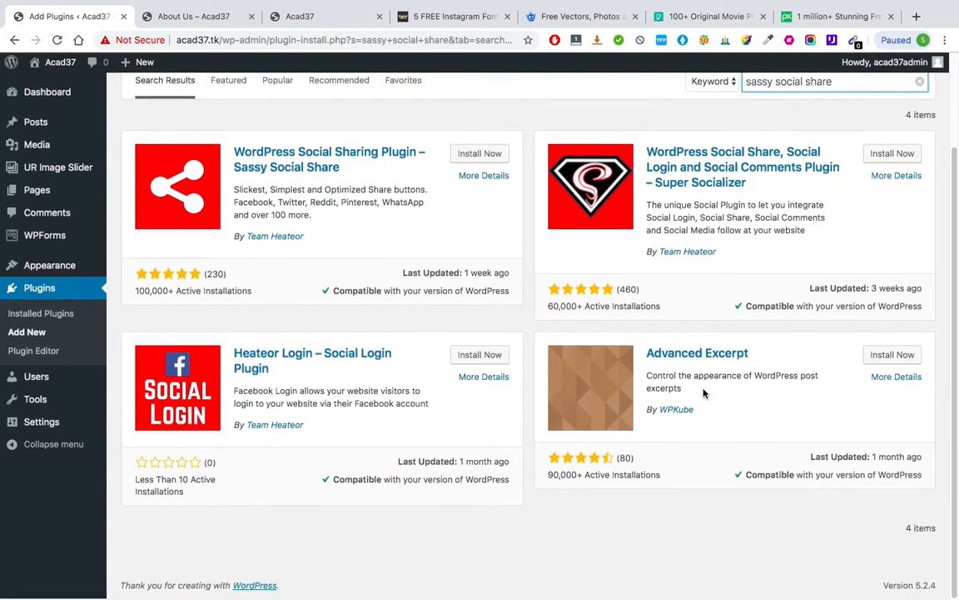
{"action": "scroll", "coordinate": [692, 391], "scroll_direction": "up", "scroll_amount": 3}
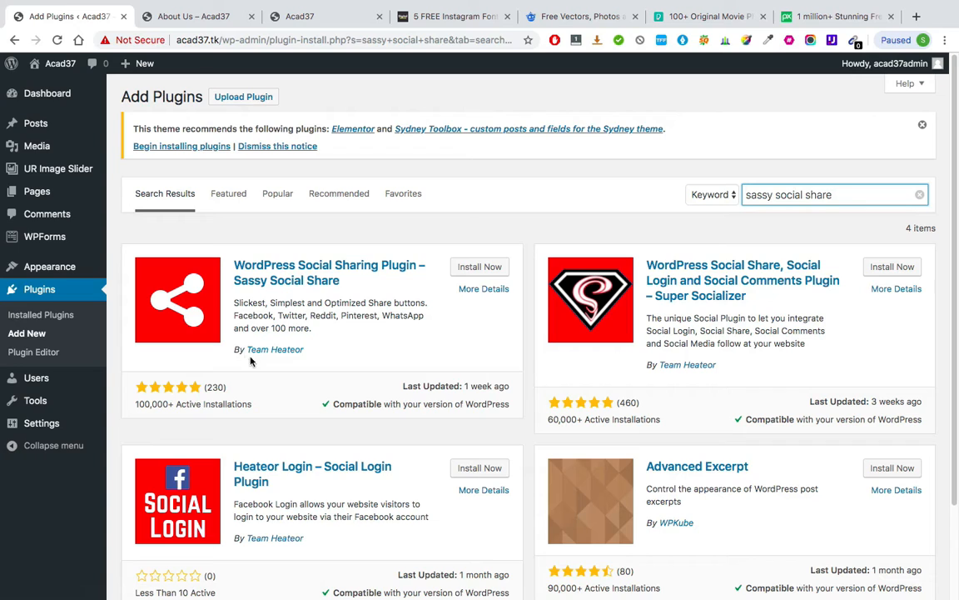
{"action": "left_click", "coordinate": [466, 267]}
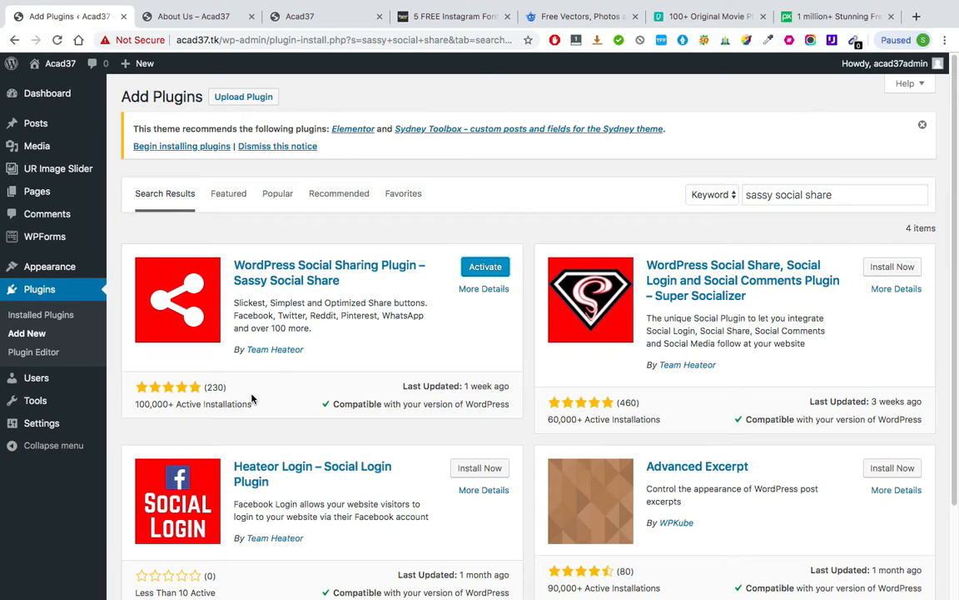
{"action": "left_click", "coordinate": [483, 268]}
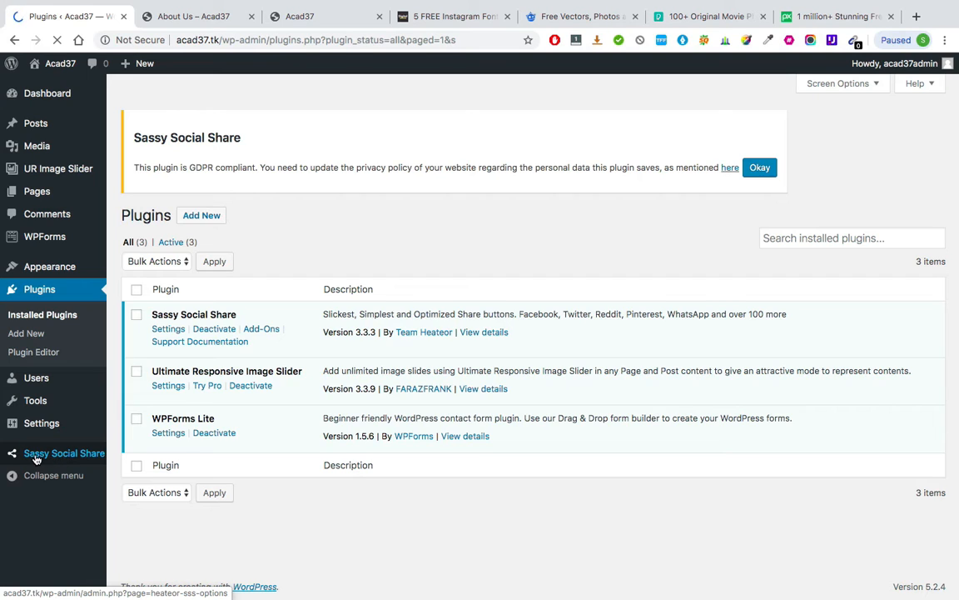
Step: Open the Sassy Social Share settings and set the standard interface icon shape to Rectangle
{"action": "left_click", "coordinate": [47, 458]}
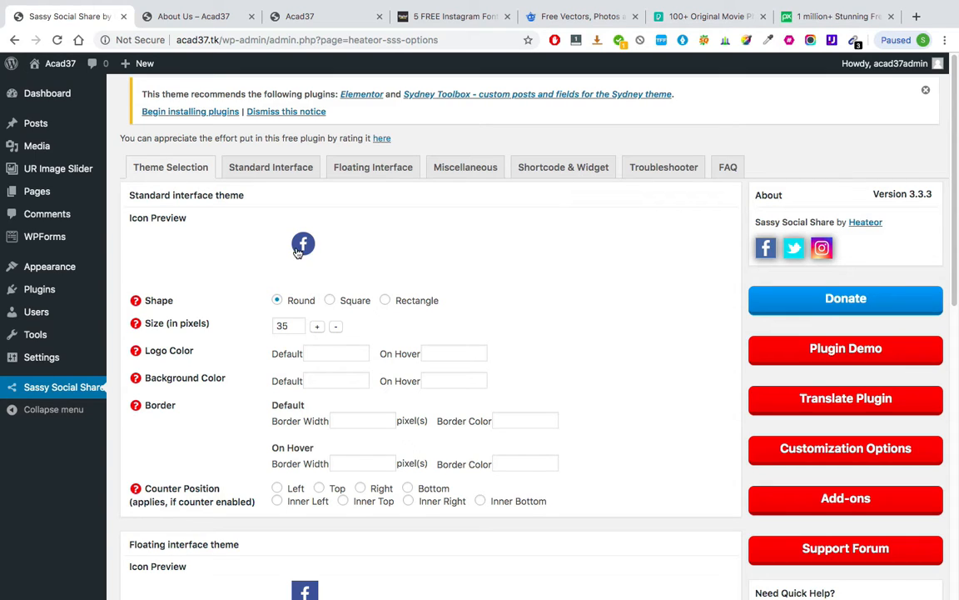
{"action": "left_click", "coordinate": [329, 301]}
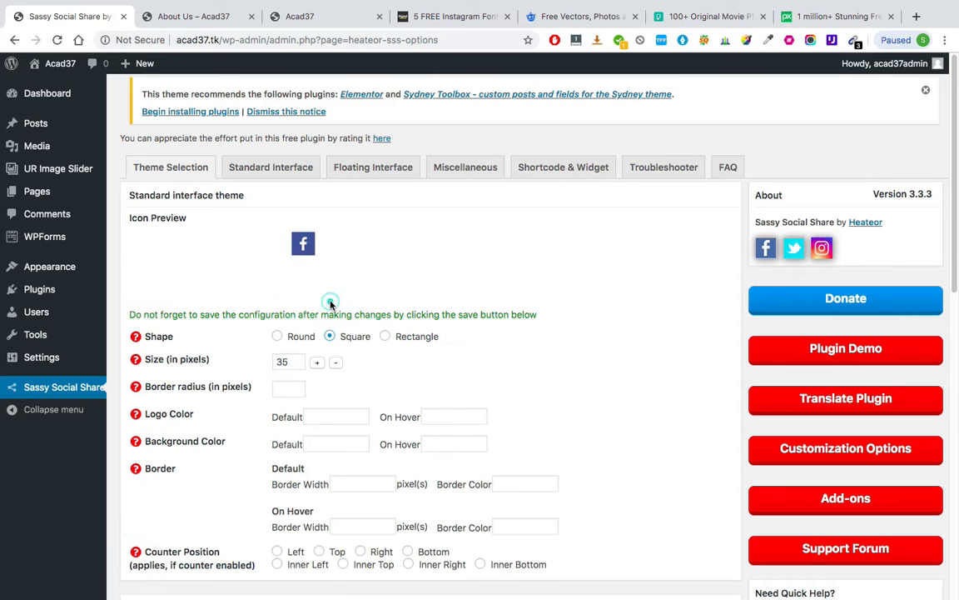
{"action": "left_click", "coordinate": [386, 338]}
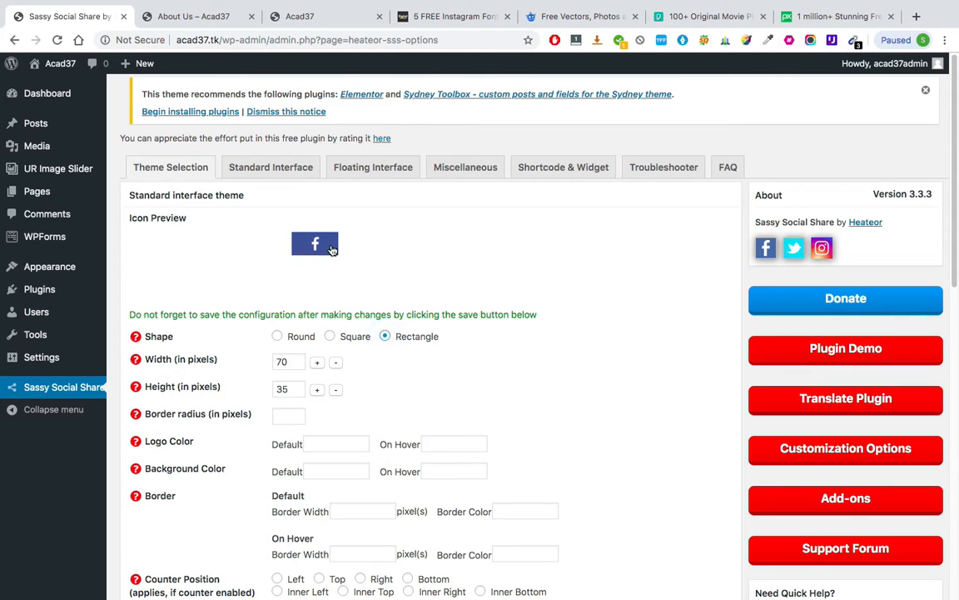
Step: Compare the icon shape with the share bar in the Instagram fonts article, and examine the floating interface theme options and the site's homepage
{"action": "left_click", "coordinate": [416, 16]}
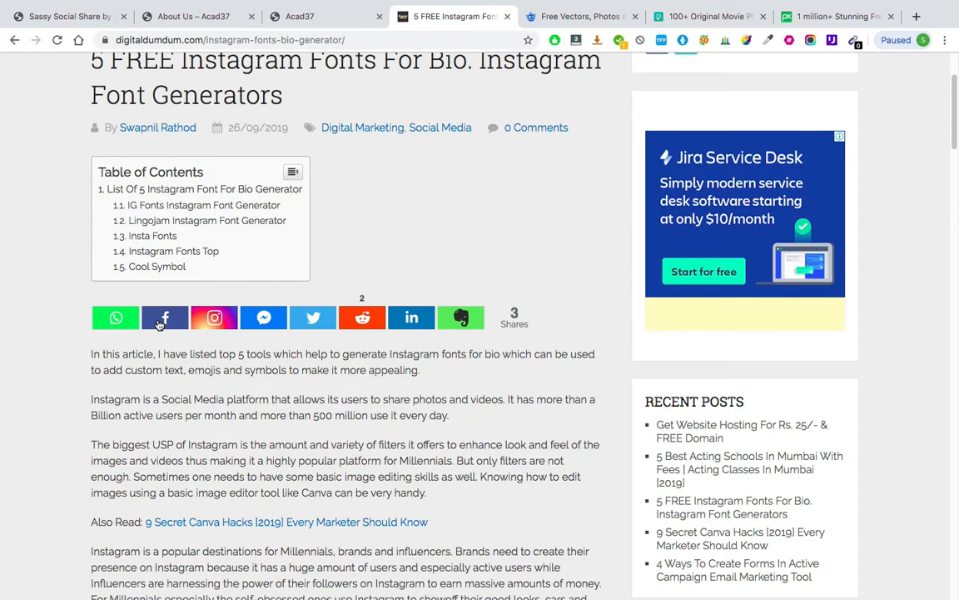
{"action": "left_click", "coordinate": [87, 16]}
{"action": "scroll", "coordinate": [237, 242], "scroll_direction": "down", "scroll_amount": 5}
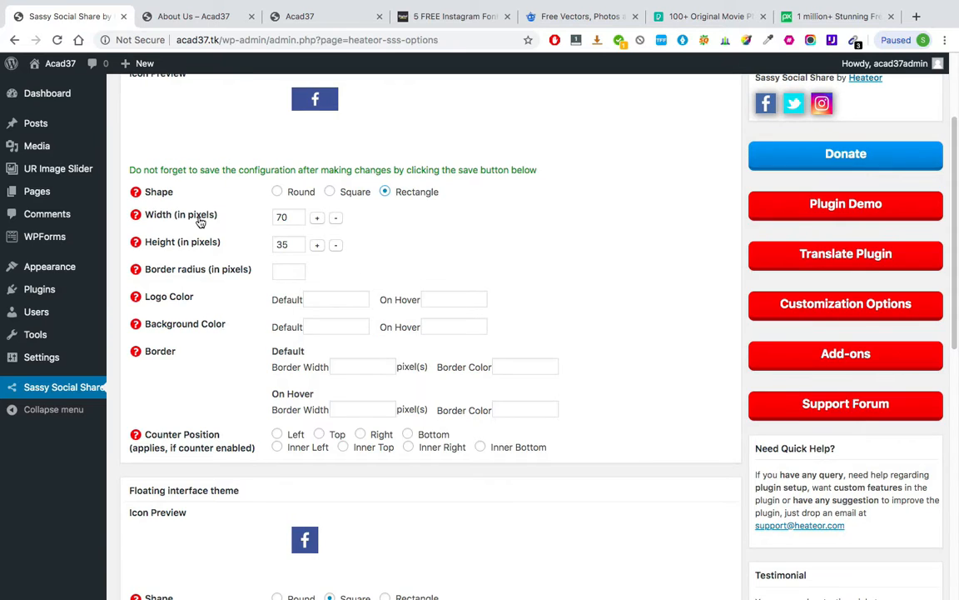
{"action": "scroll", "coordinate": [307, 264], "scroll_direction": "down", "scroll_amount": 6}
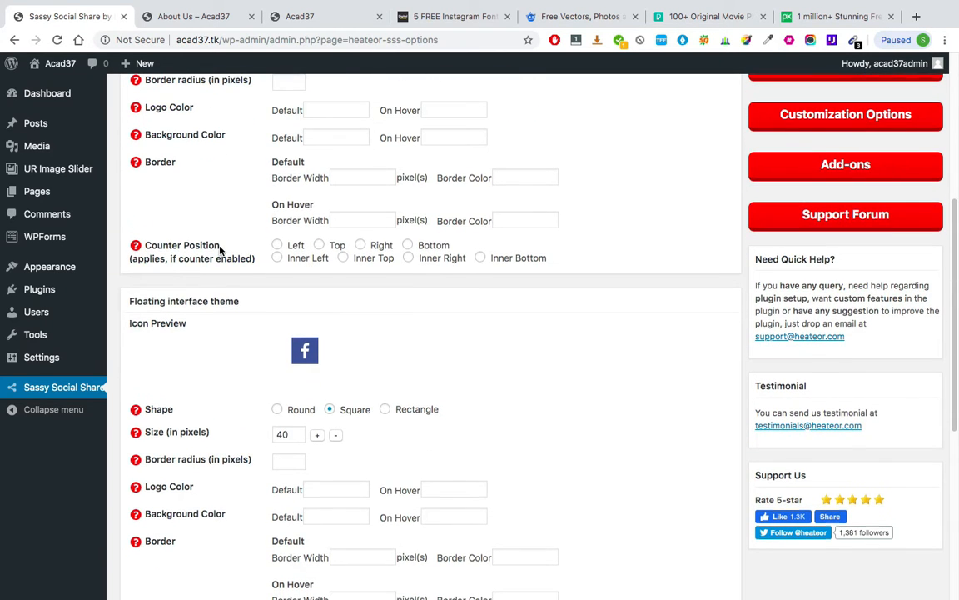
{"action": "scroll", "coordinate": [220, 249], "scroll_direction": "down", "scroll_amount": 1}
{"action": "scroll", "coordinate": [278, 209], "scroll_direction": "down", "scroll_amount": 3}
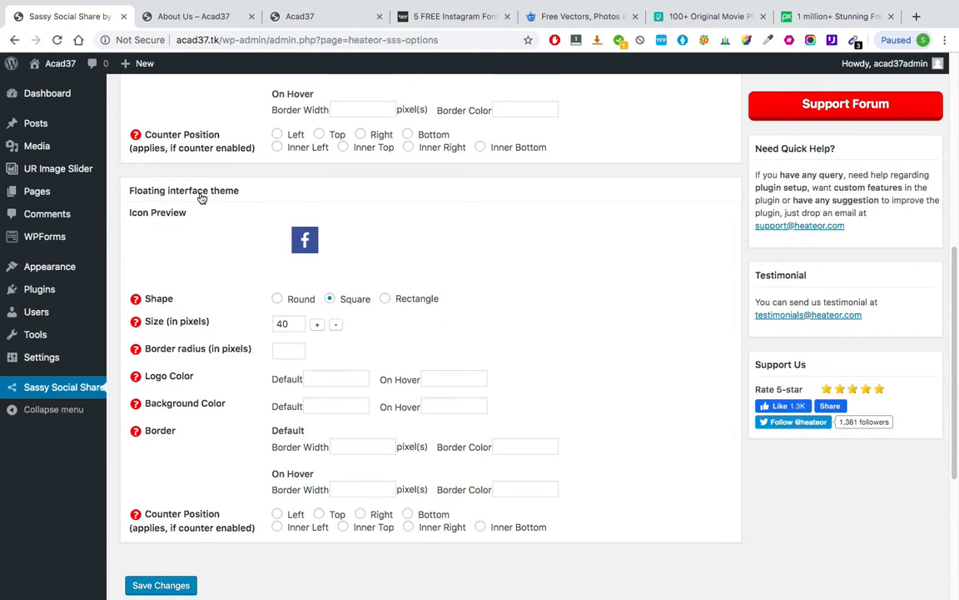
{"action": "left_click", "coordinate": [197, 18]}
{"action": "left_click", "coordinate": [302, 17]}
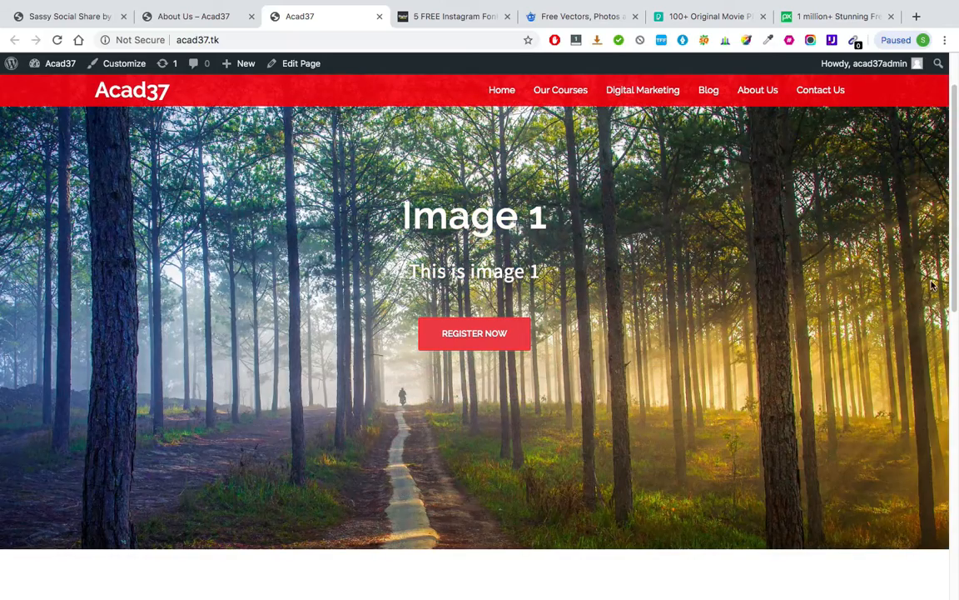
{"action": "left_click", "coordinate": [49, 17]}
{"action": "scroll", "coordinate": [193, 279], "scroll_direction": "up", "scroll_amount": 5}
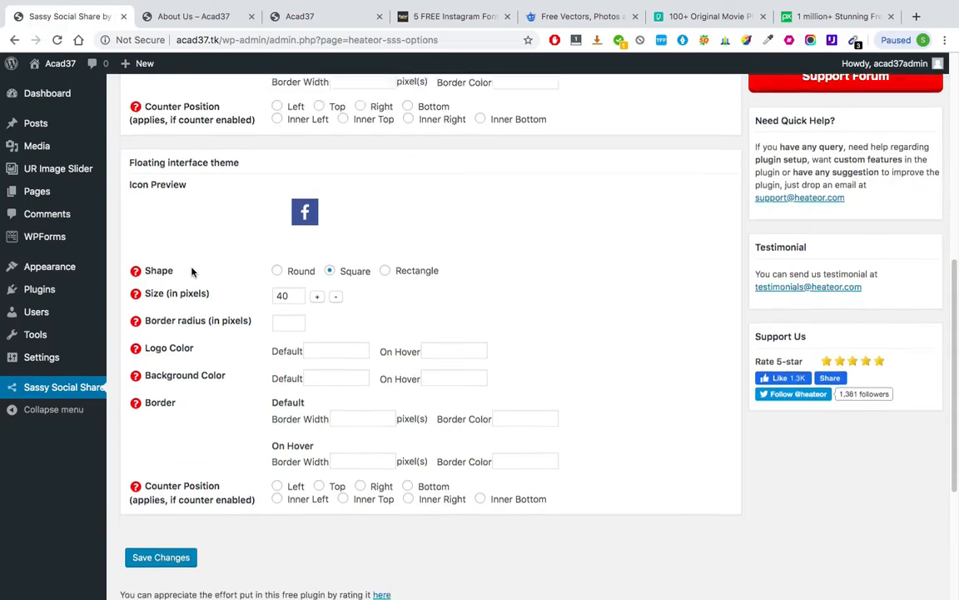
{"action": "scroll", "coordinate": [192, 279], "scroll_direction": "up", "scroll_amount": 4}
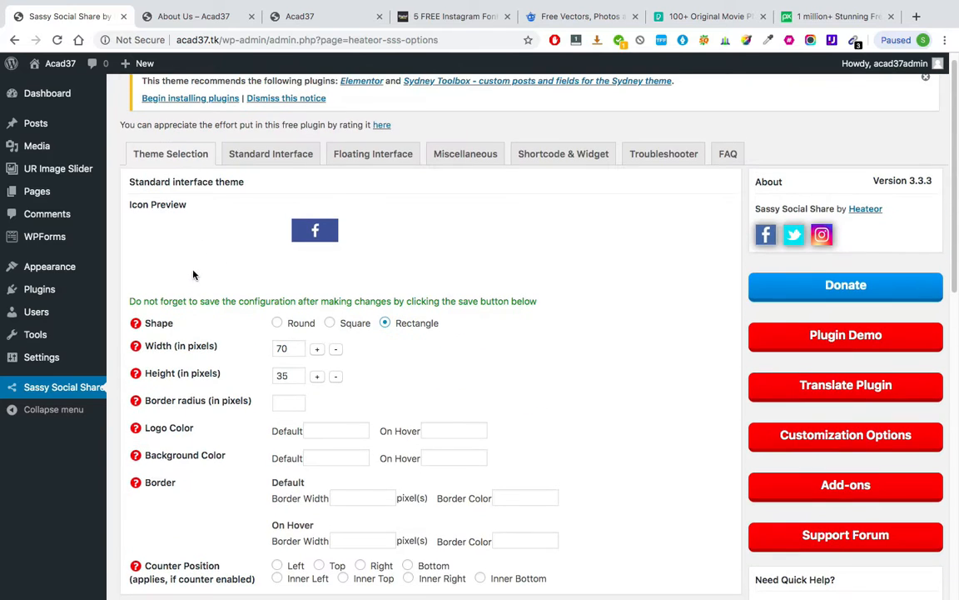
Step: Remove MeWe and Mix from the sharing services of the standard interface
{"action": "left_click", "coordinate": [263, 158]}
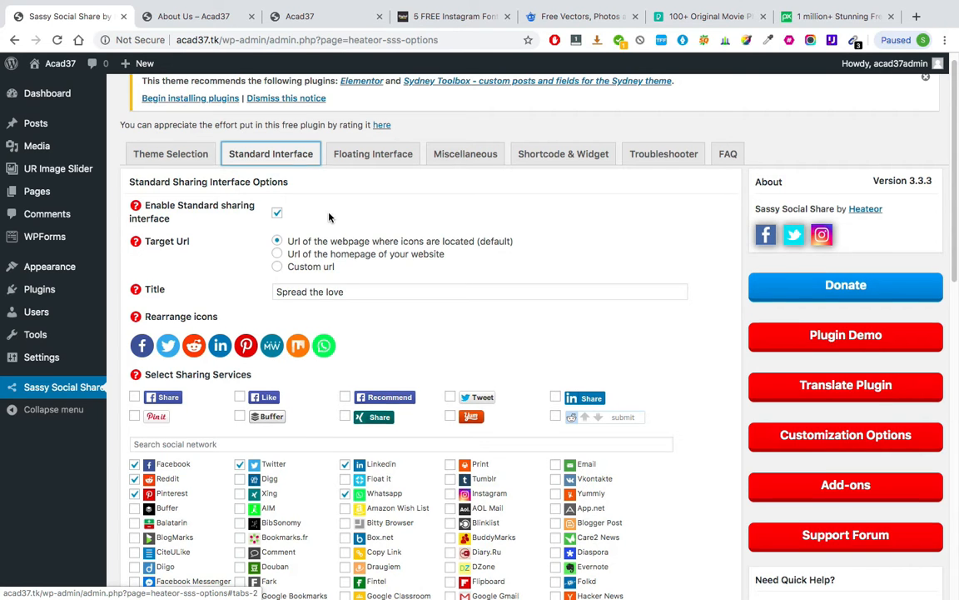
{"action": "scroll", "coordinate": [296, 197], "scroll_direction": "down", "scroll_amount": 2}
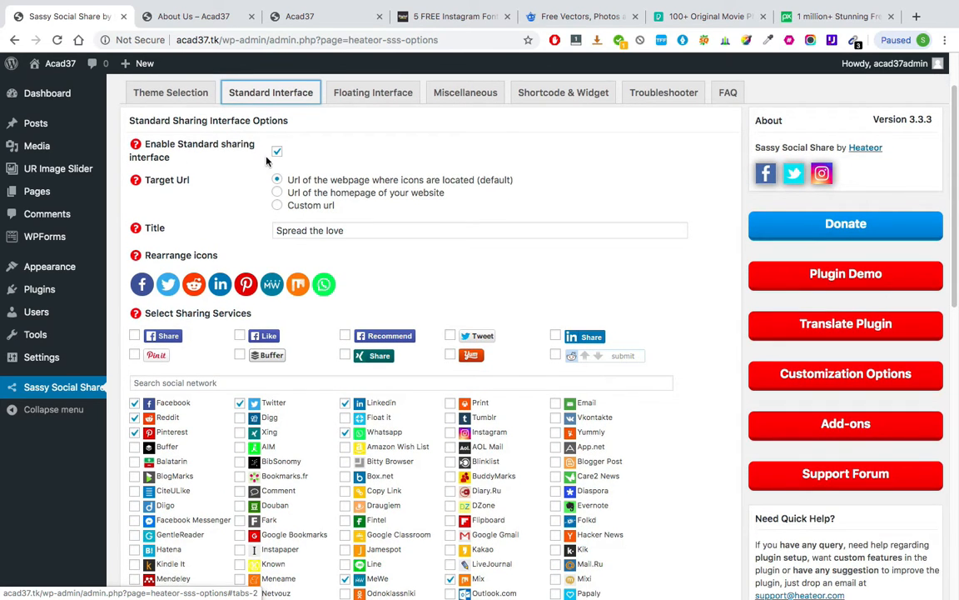
{"action": "scroll", "coordinate": [269, 159], "scroll_direction": "down", "scroll_amount": 3}
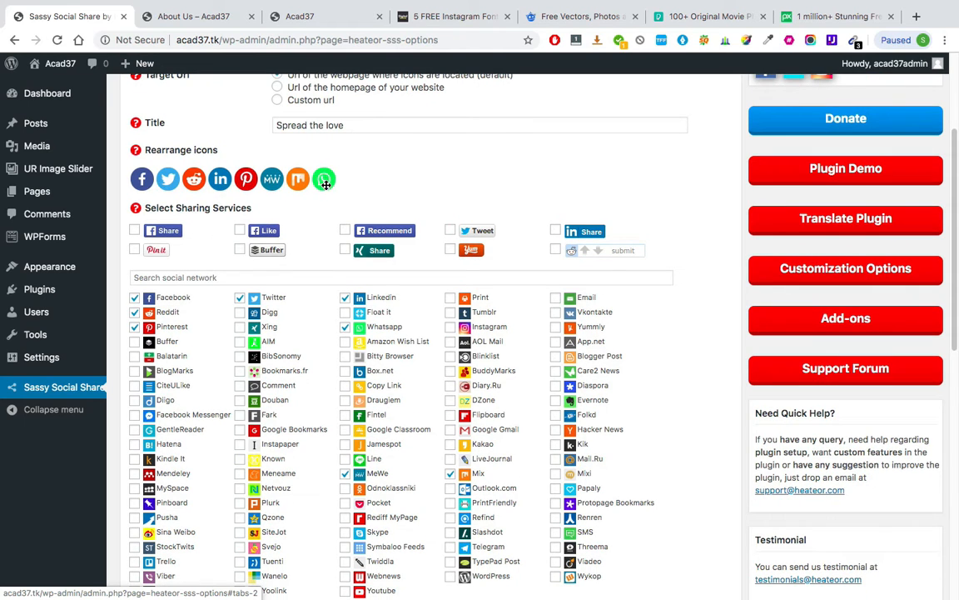
{"action": "scroll", "coordinate": [292, 166], "scroll_direction": "down", "scroll_amount": 2}
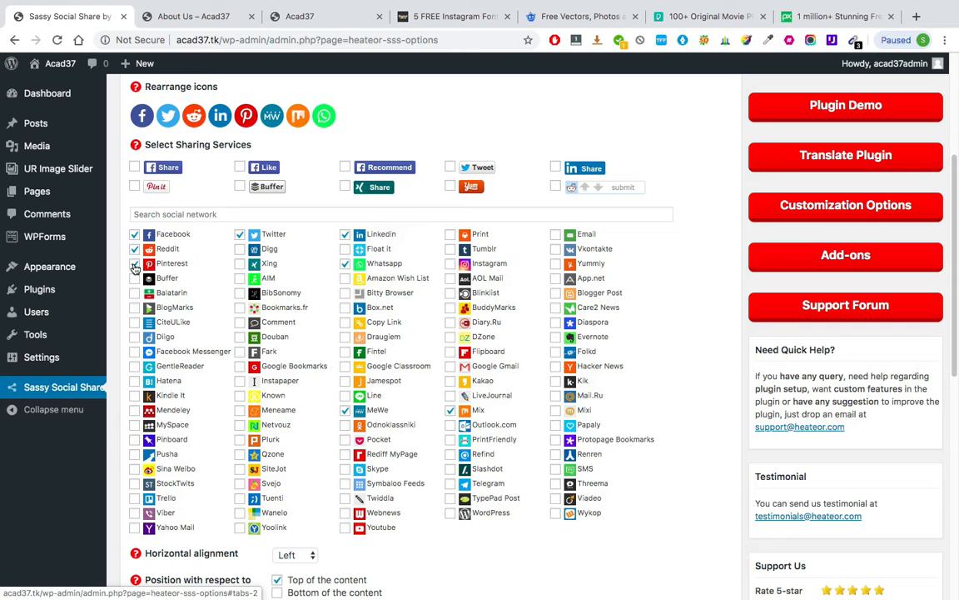
{"action": "scroll", "coordinate": [133, 317], "scroll_direction": "down", "scroll_amount": 2}
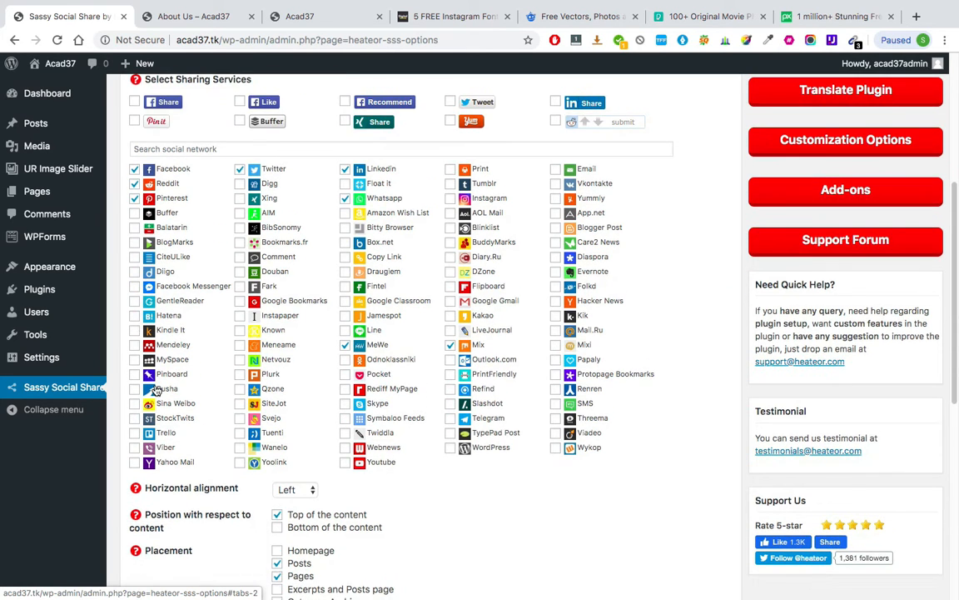
{"action": "scroll", "coordinate": [284, 328], "scroll_direction": "up", "scroll_amount": 1}
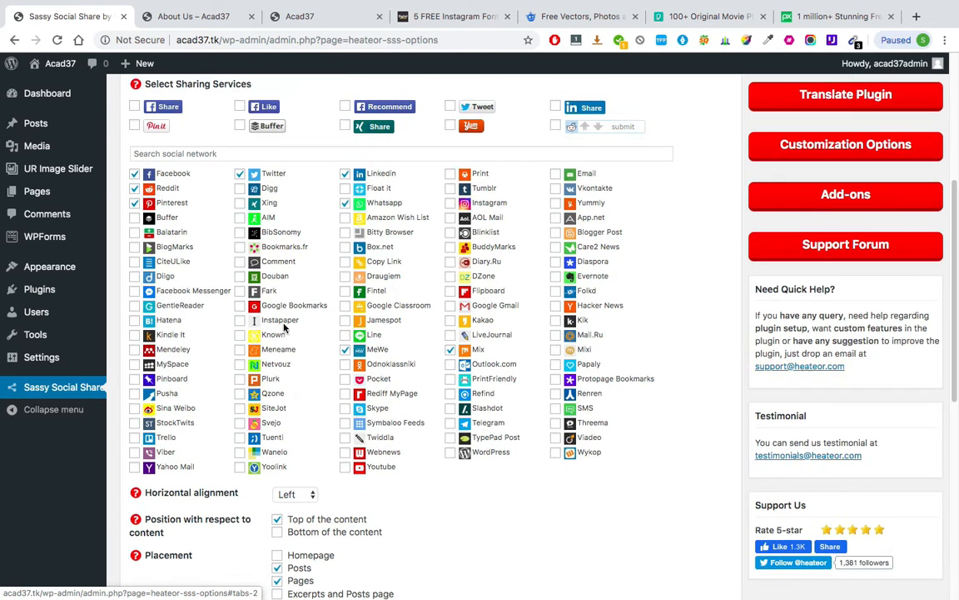
{"action": "left_click", "coordinate": [345, 349]}
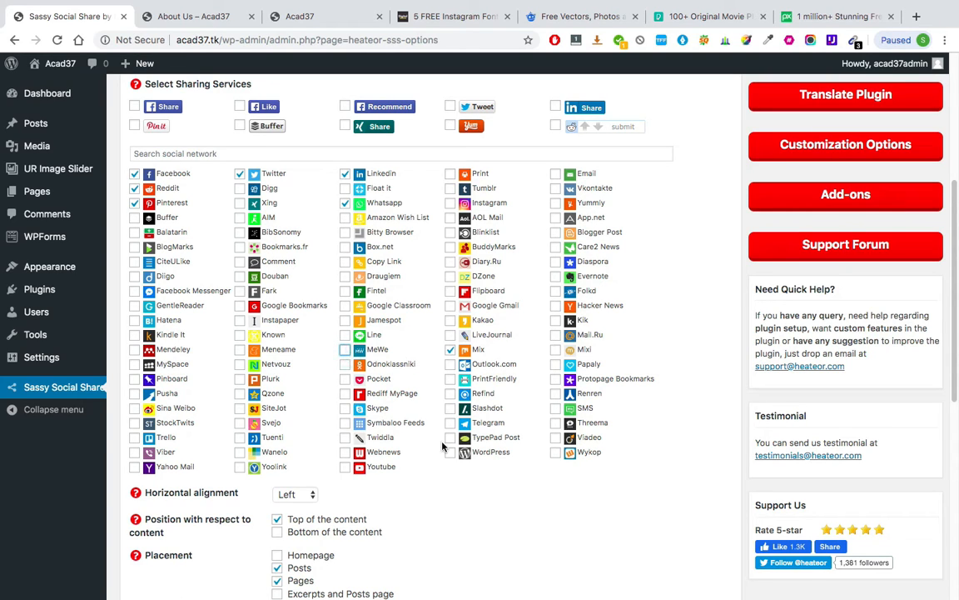
{"action": "left_click", "coordinate": [450, 350]}
Step: Rearrange the sharing icons so that WhatsApp comes second, directly after Facebook
{"action": "scroll", "coordinate": [522, 309], "scroll_direction": "up", "scroll_amount": 1}
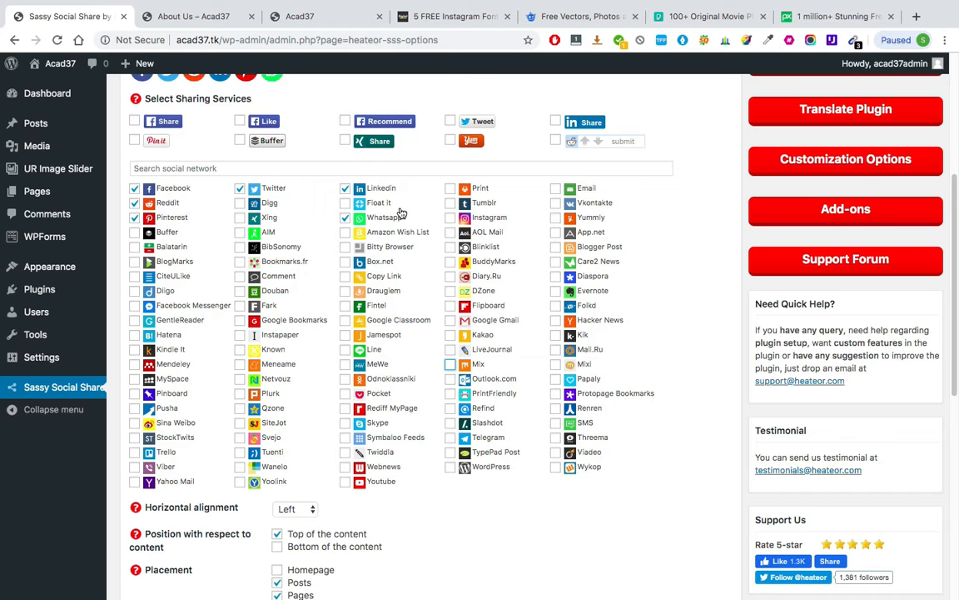
{"action": "scroll", "coordinate": [561, 197], "scroll_direction": "up", "scroll_amount": 1}
{"action": "scroll", "coordinate": [561, 196], "scroll_direction": "up", "scroll_amount": 5}
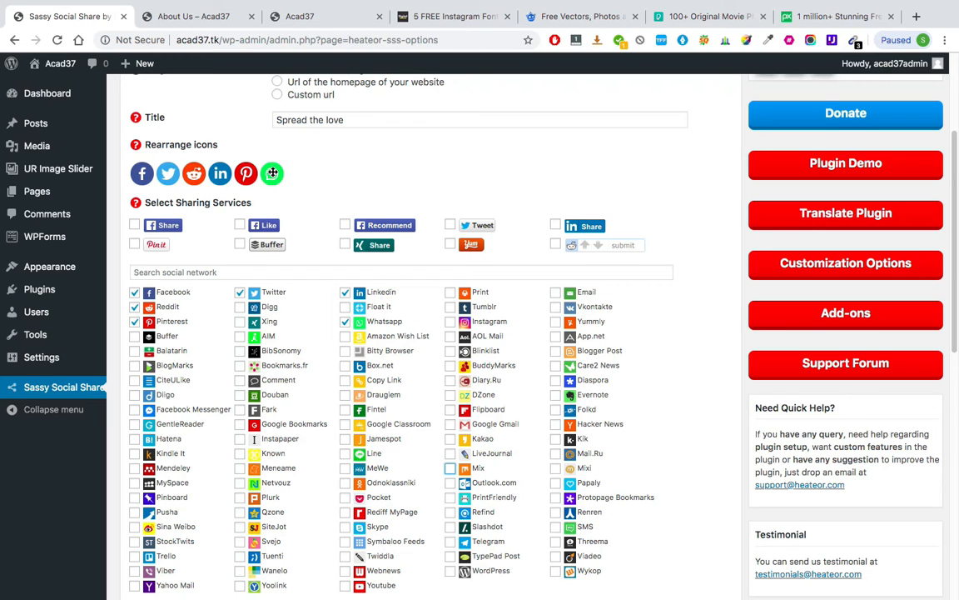
{"action": "left_click_drag", "start_coordinate": [271, 173], "coordinate": [171, 173]}
{"action": "scroll", "coordinate": [170, 192], "scroll_direction": "up", "scroll_amount": 1}
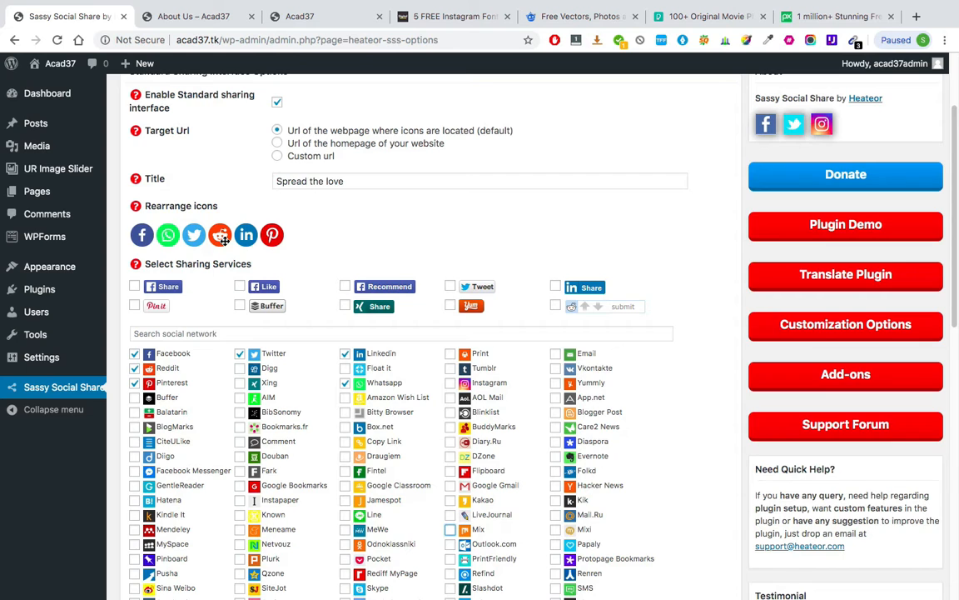
Step: Add the Facebook Share, Facebook Like and LinkedIn Share buttons to the standard interface's sharing services
{"action": "scroll", "coordinate": [223, 242], "scroll_direction": "down", "scroll_amount": 1}
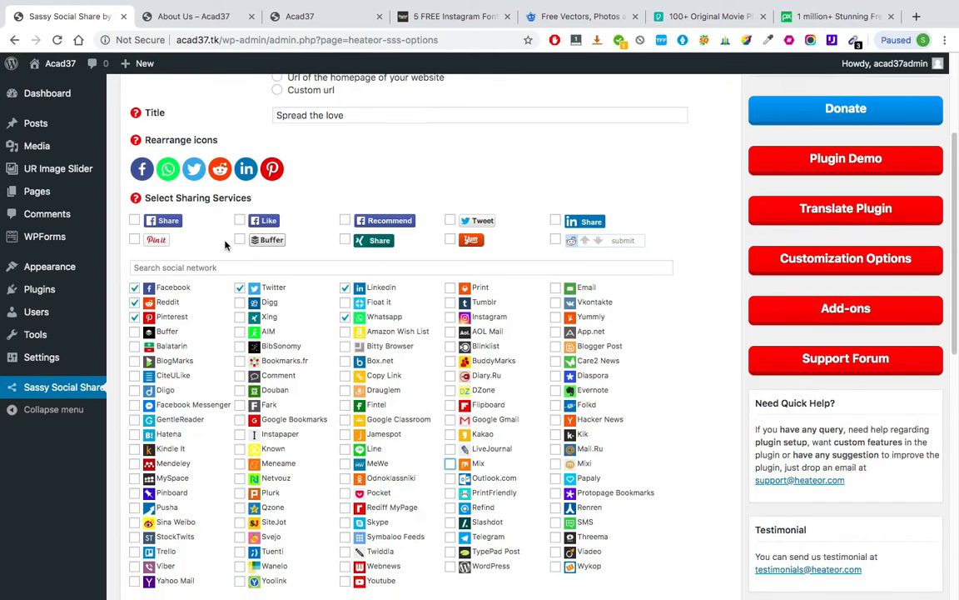
{"action": "left_click", "coordinate": [134, 220]}
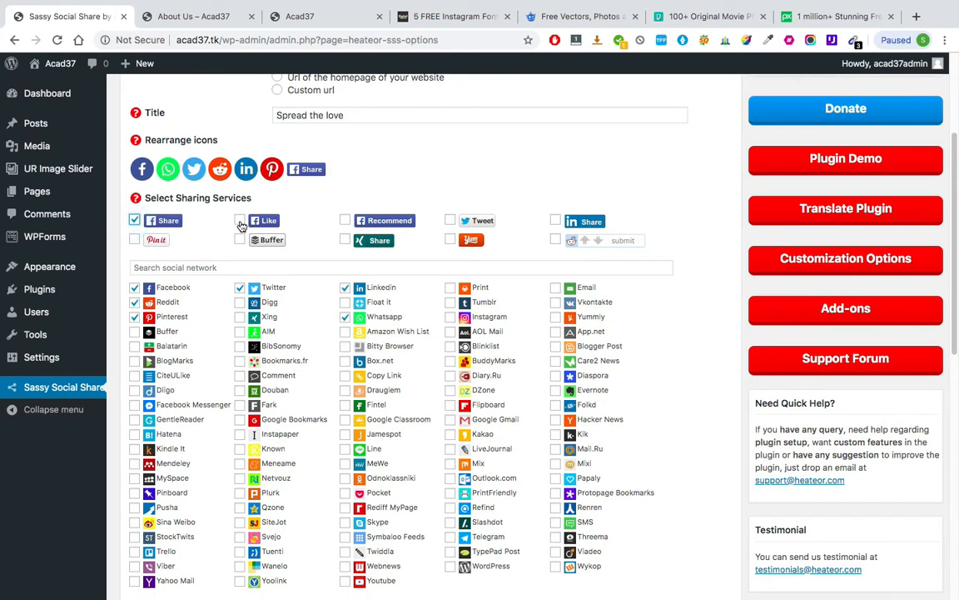
{"action": "left_click", "coordinate": [240, 219]}
{"action": "left_click", "coordinate": [556, 220]}
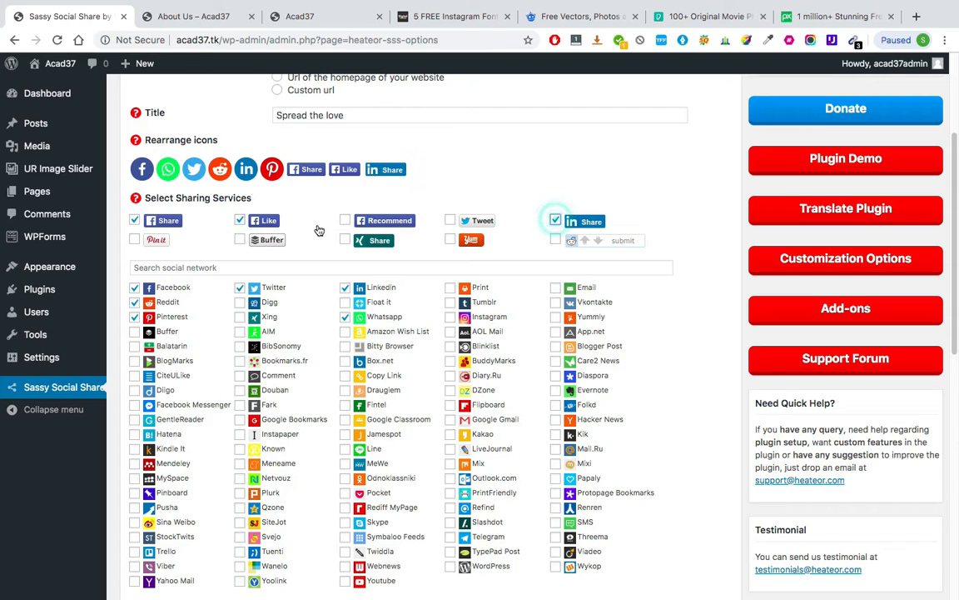
Step: Examine the rearranged icons, selected sharing services and placement options of the standard interface
{"action": "scroll", "coordinate": [333, 183], "scroll_direction": "down", "scroll_amount": 1}
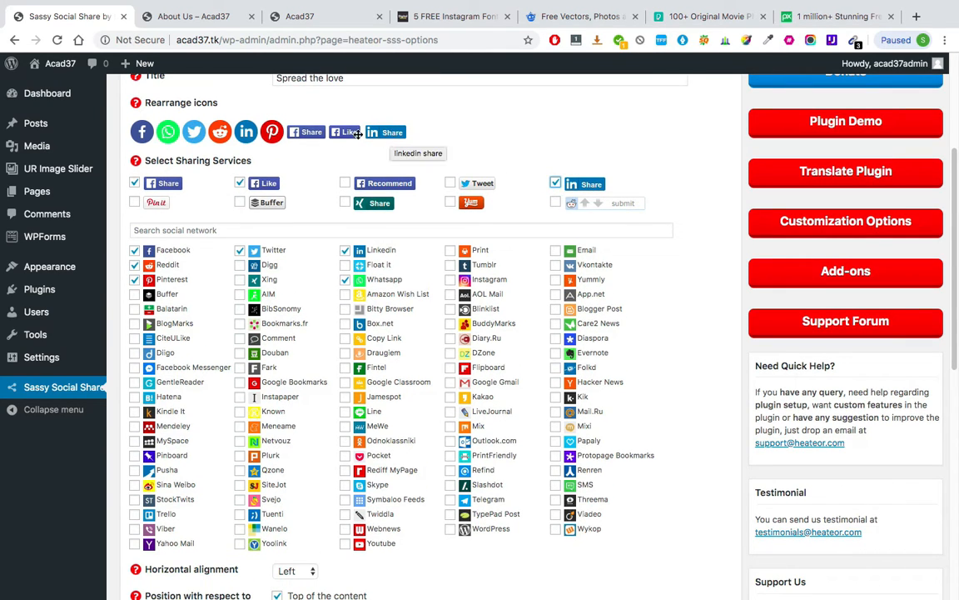
{"action": "scroll", "coordinate": [304, 146], "scroll_direction": "down", "scroll_amount": 1}
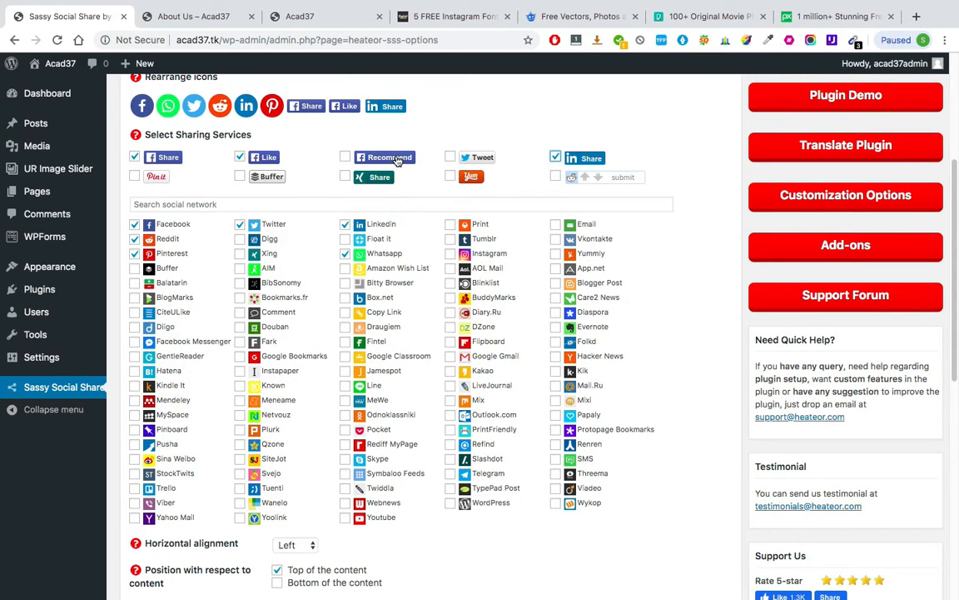
{"action": "scroll", "coordinate": [395, 160], "scroll_direction": "down", "scroll_amount": 2}
{"action": "scroll", "coordinate": [395, 160], "scroll_direction": "down", "scroll_amount": 4}
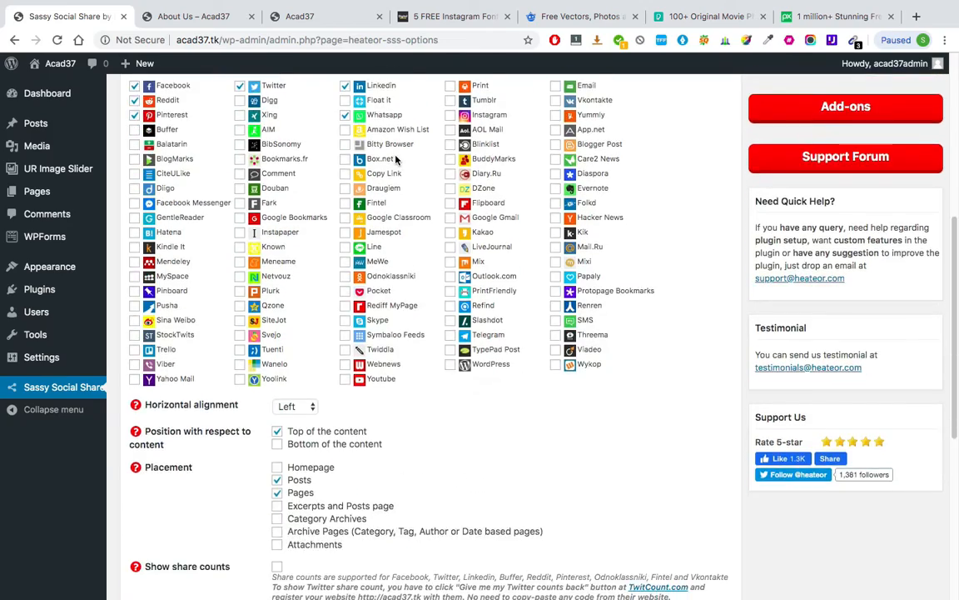
{"action": "scroll", "coordinate": [395, 160], "scroll_direction": "down", "scroll_amount": 5}
{"action": "scroll", "coordinate": [287, 275], "scroll_direction": "up", "scroll_amount": 3}
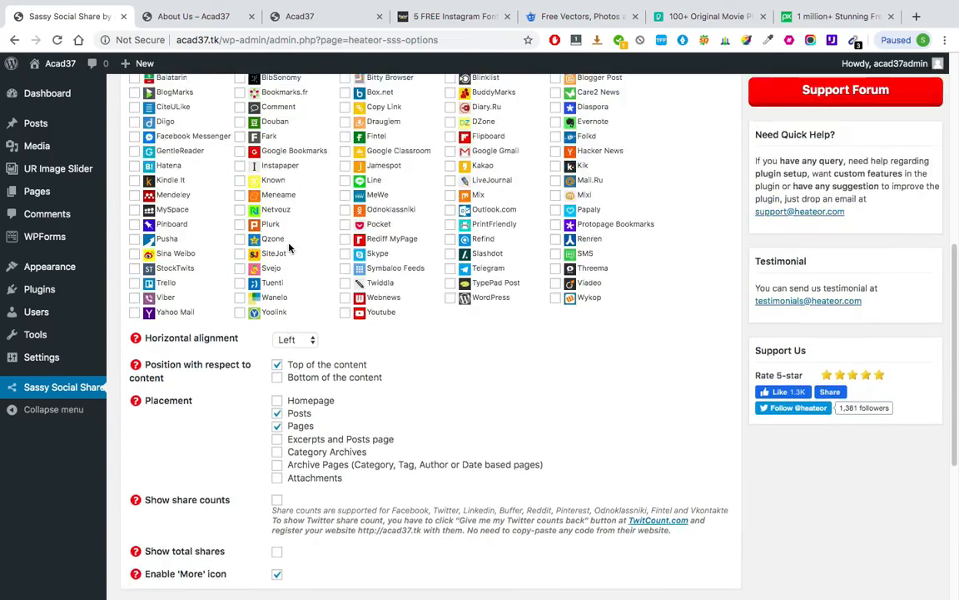
{"action": "scroll", "coordinate": [289, 248], "scroll_direction": "up", "scroll_amount": 3}
{"action": "scroll", "coordinate": [211, 131], "scroll_direction": "up", "scroll_amount": 2}
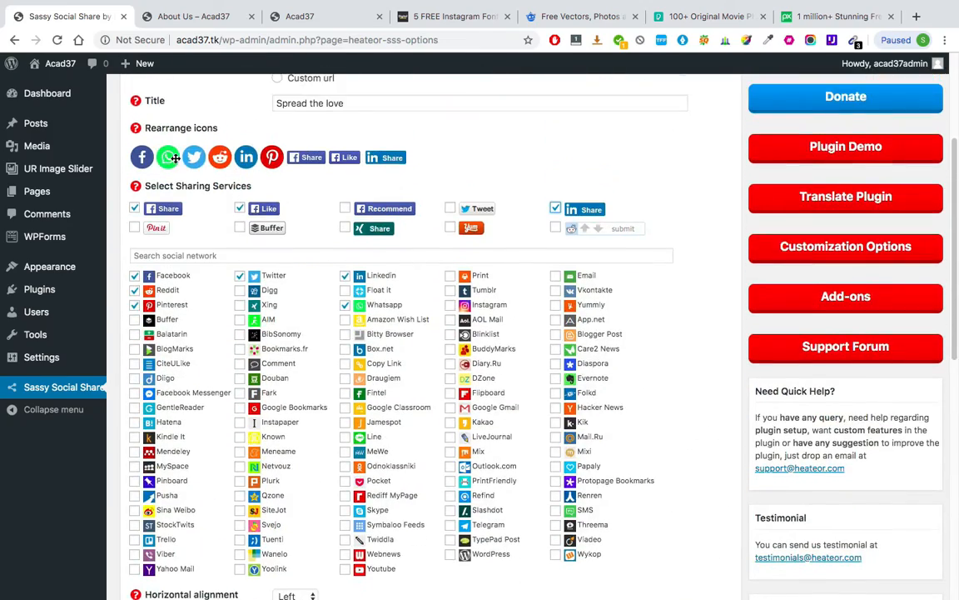
Step: Enable the bottom-of-content position for the standard interface, remove Pages from its placement, and save the settings
{"action": "scroll", "coordinate": [175, 158], "scroll_direction": "down", "scroll_amount": 5}
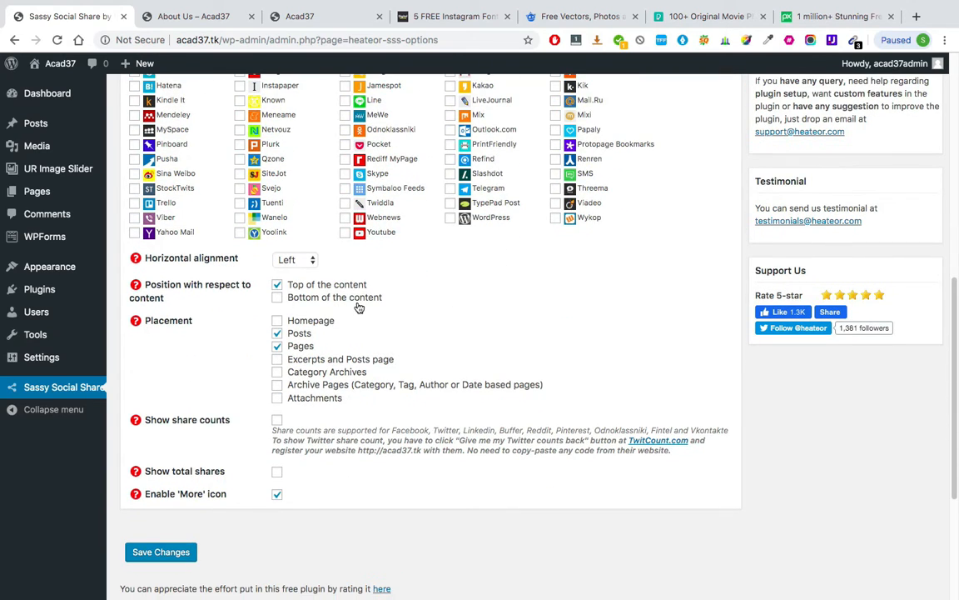
{"action": "left_click", "coordinate": [277, 298]}
{"action": "scroll", "coordinate": [297, 333], "scroll_direction": "down", "scroll_amount": 1}
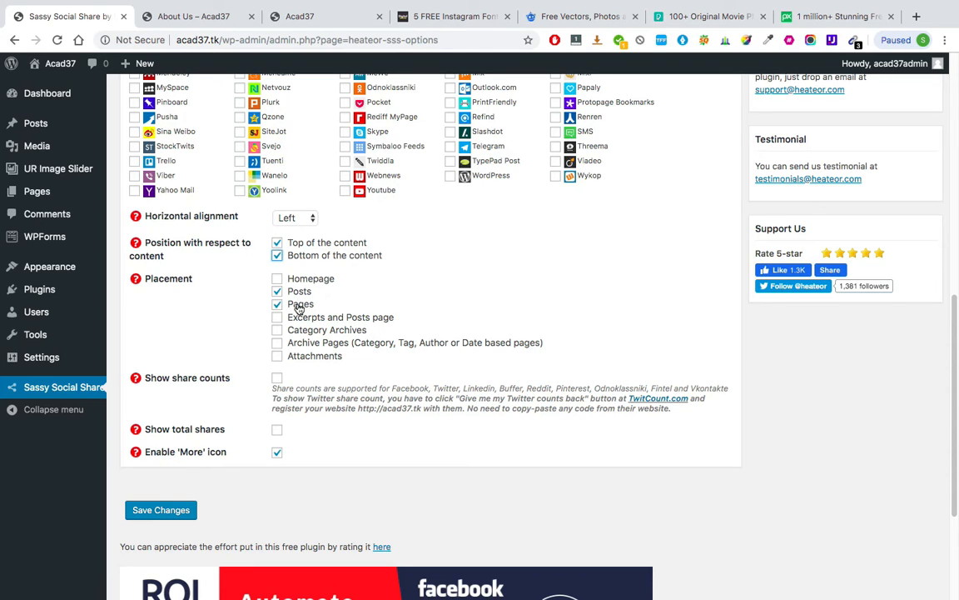
{"action": "left_click", "coordinate": [278, 305]}
{"action": "scroll", "coordinate": [224, 379], "scroll_direction": "down", "scroll_amount": 1}
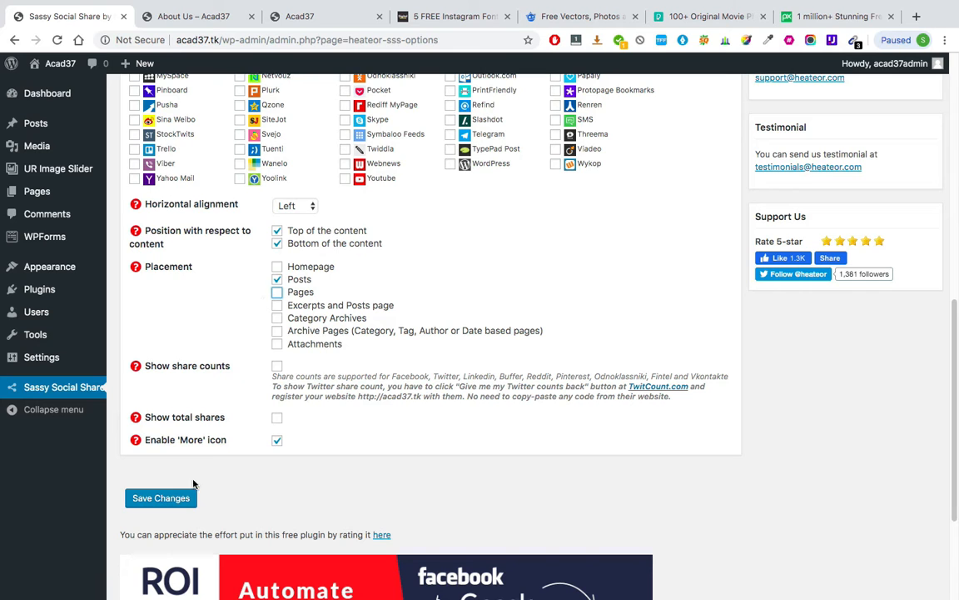
{"action": "left_click", "coordinate": [163, 500]}
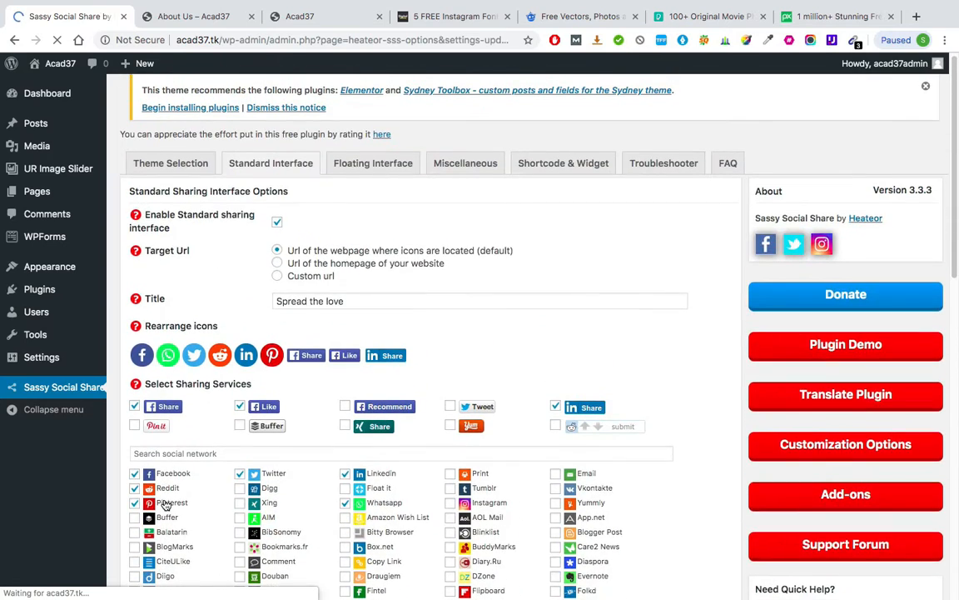
Step: Remove MeWe and Mix from the sharing services of the floating interface
{"action": "scroll", "coordinate": [262, 439], "scroll_direction": "down", "scroll_amount": 1}
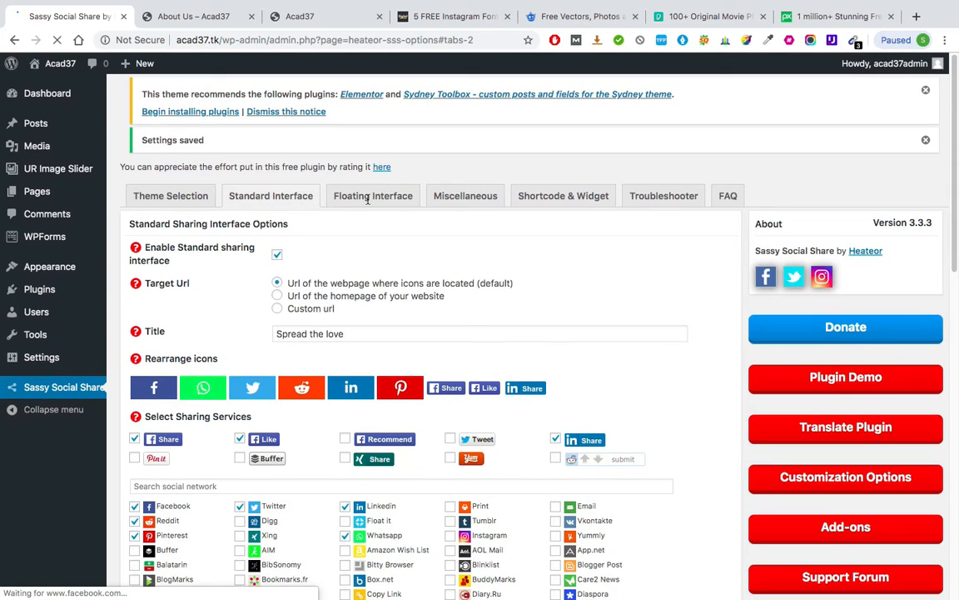
{"action": "left_click", "coordinate": [368, 200]}
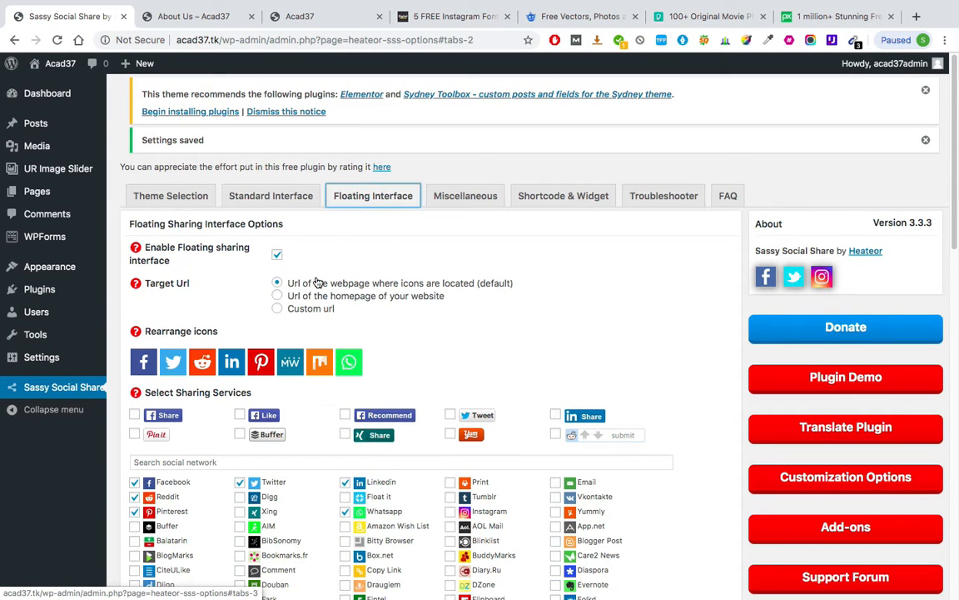
{"action": "scroll", "coordinate": [317, 283], "scroll_direction": "down", "scroll_amount": 3}
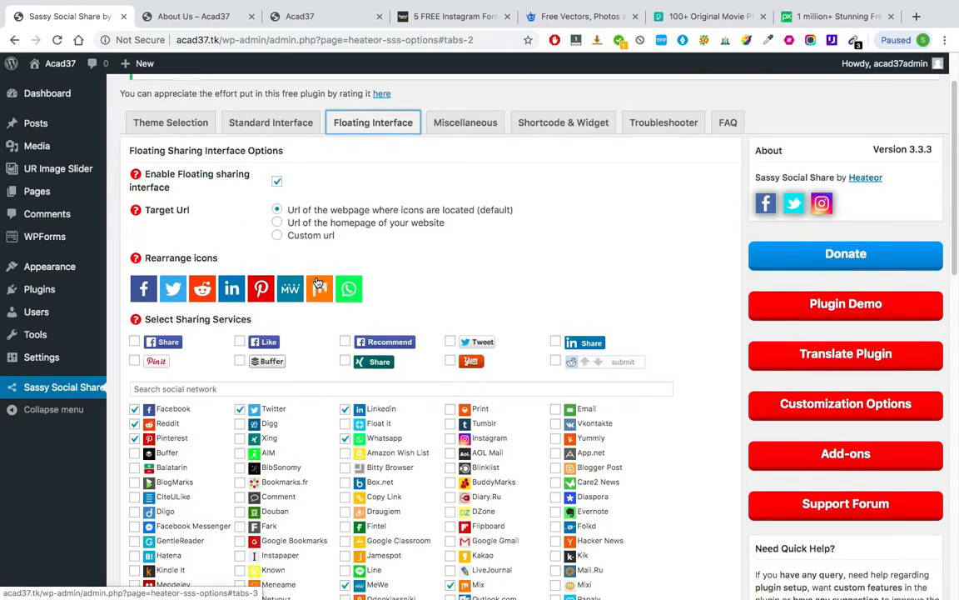
{"action": "scroll", "coordinate": [296, 308], "scroll_direction": "down", "scroll_amount": 2}
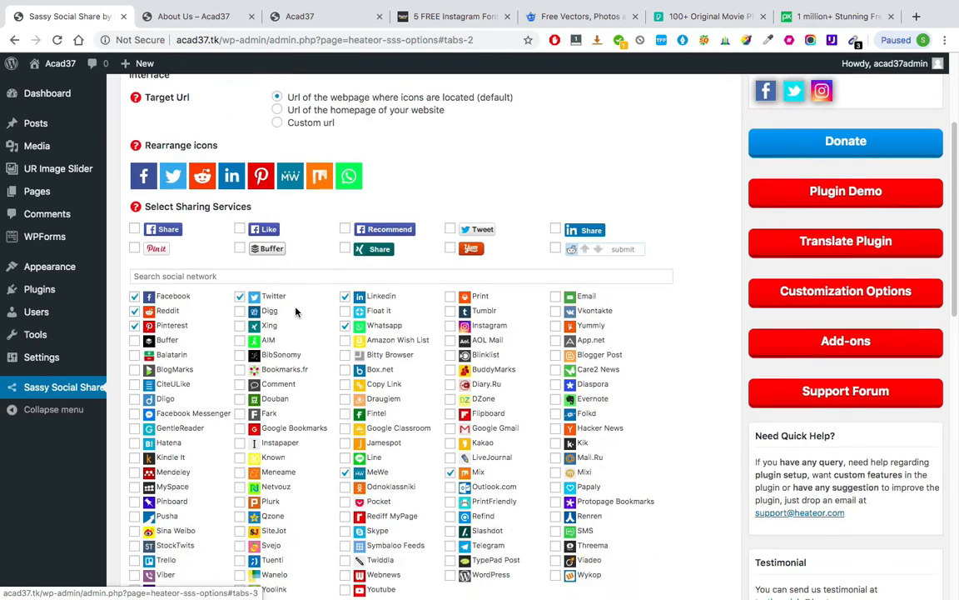
{"action": "scroll", "coordinate": [352, 332], "scroll_direction": "down", "scroll_amount": 2}
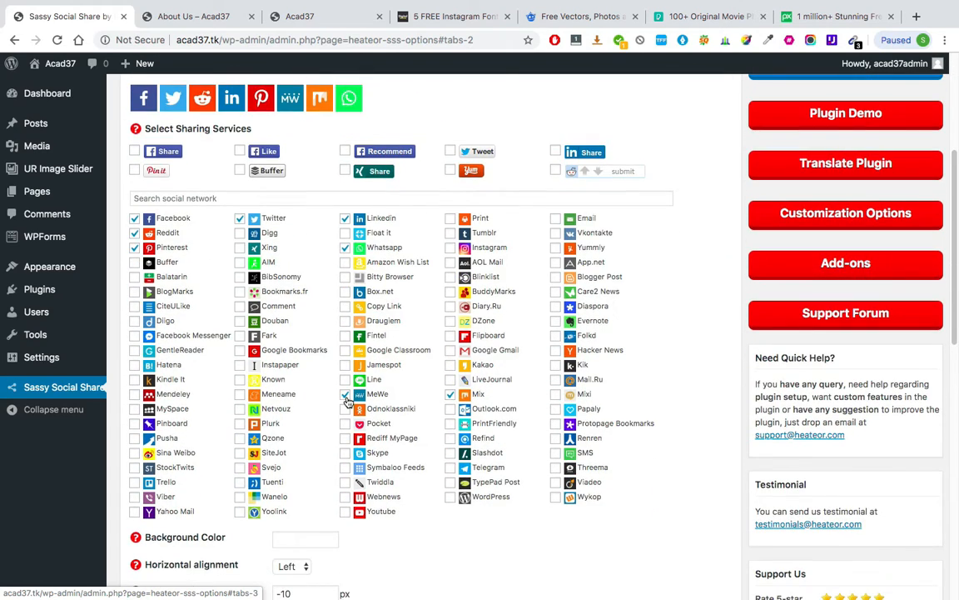
{"action": "left_click", "coordinate": [345, 394]}
{"action": "left_click", "coordinate": [450, 394]}
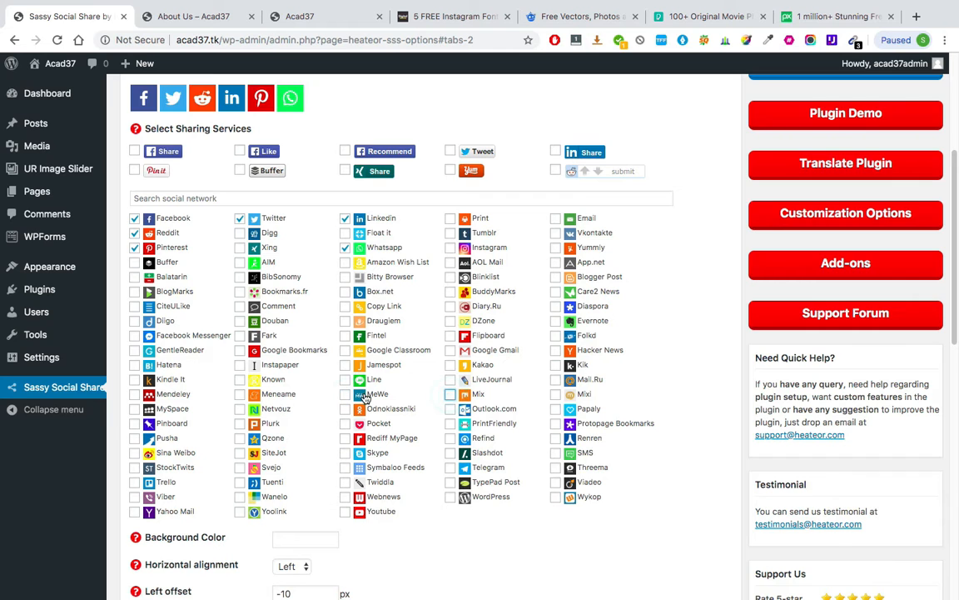
Step: Limit the floating interface's placement to Posts by removing Homepage and Pages
{"action": "scroll", "coordinate": [363, 399], "scroll_direction": "down", "scroll_amount": 7}
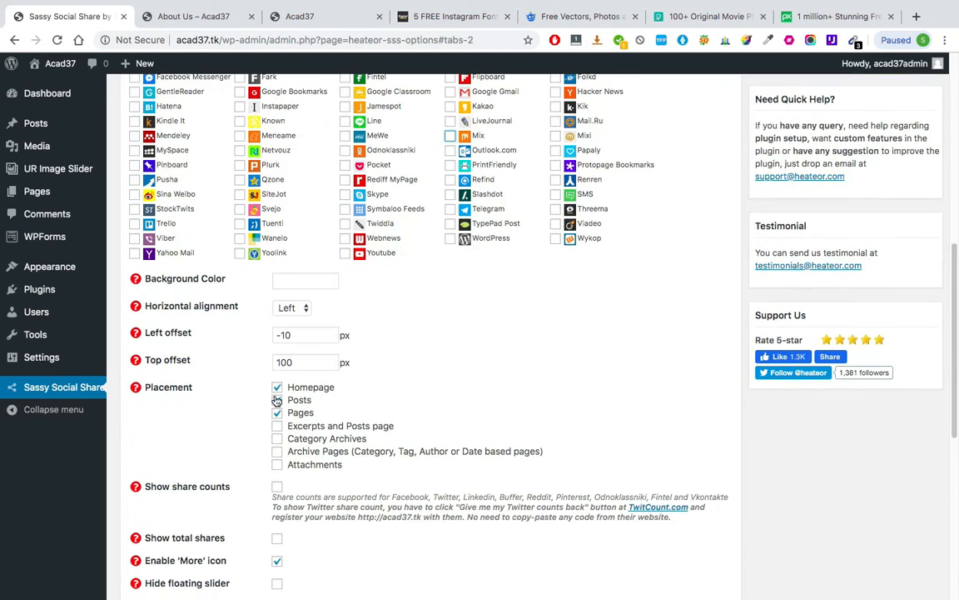
{"action": "left_click", "coordinate": [277, 400]}
{"action": "left_click", "coordinate": [277, 388]}
{"action": "left_click", "coordinate": [277, 413]}
{"action": "scroll", "coordinate": [216, 433], "scroll_direction": "down", "scroll_amount": 3}
{"action": "scroll", "coordinate": [225, 451], "scroll_direction": "down", "scroll_amount": 6}
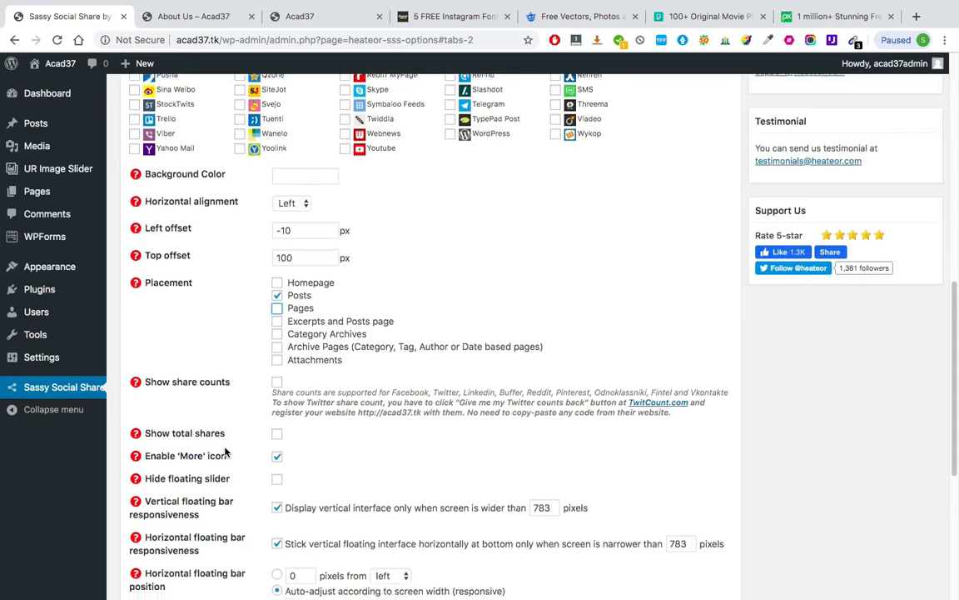
Step: Move the WhatsApp icon of the floating interface to third place, directly after Twitter, and save the settings
{"action": "scroll", "coordinate": [225, 451], "scroll_direction": "up", "scroll_amount": 10}
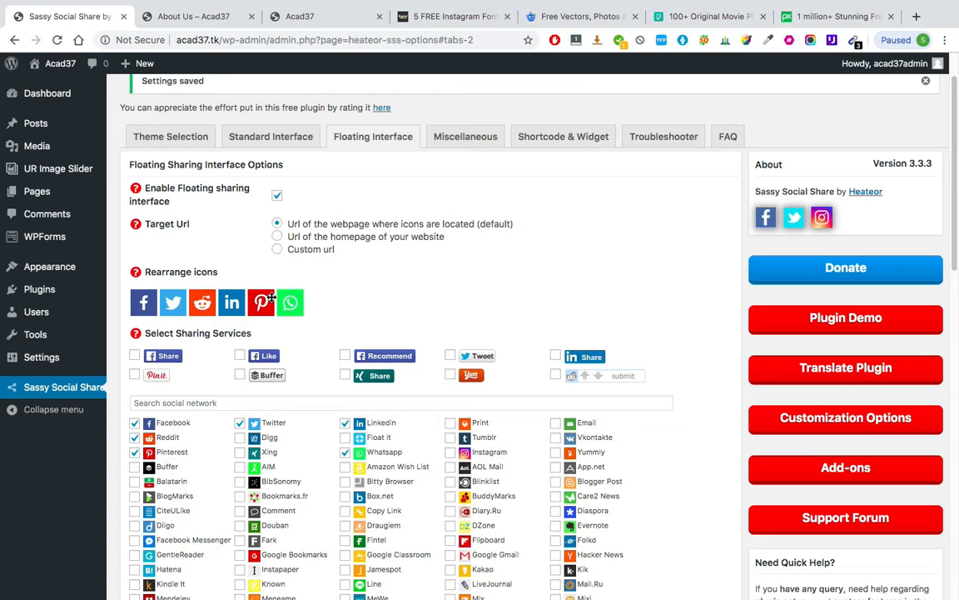
{"action": "left_click_drag", "start_coordinate": [264, 301], "coordinate": [177, 302]}
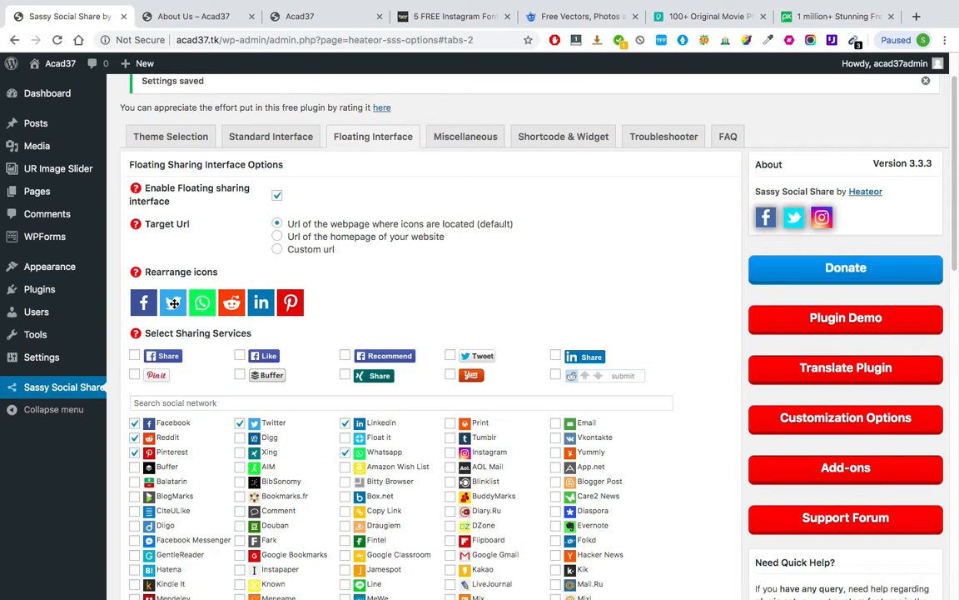
{"action": "scroll", "coordinate": [197, 378], "scroll_direction": "down", "scroll_amount": 15}
{"action": "left_click", "coordinate": [166, 342]}
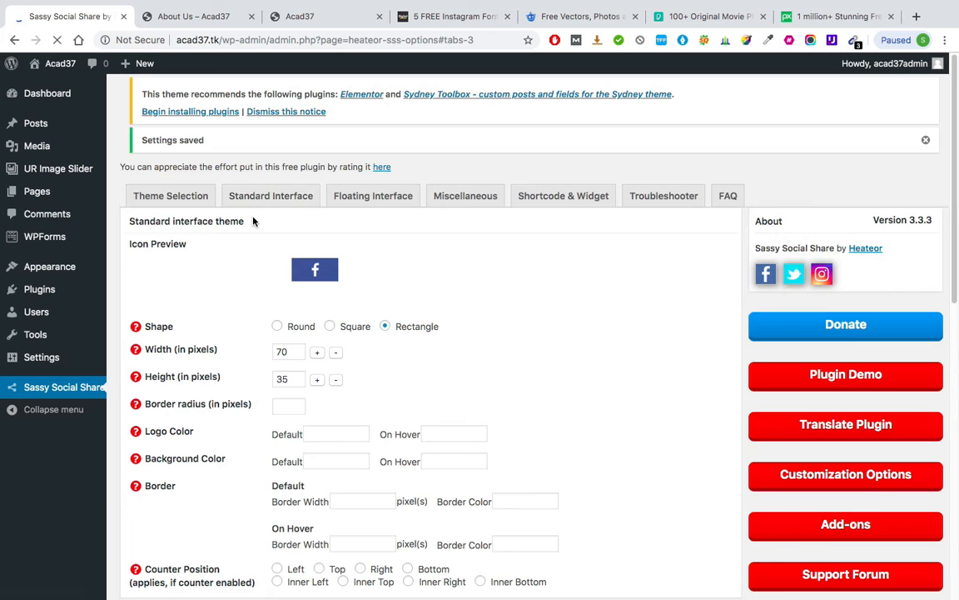
Step: Copy the introductory paragraphs below the share bar of the Instagram fonts article on digitaldumdum.com
{"action": "left_click", "coordinate": [447, 18]}
{"action": "scroll", "coordinate": [278, 315], "scroll_direction": "down", "scroll_amount": 3}
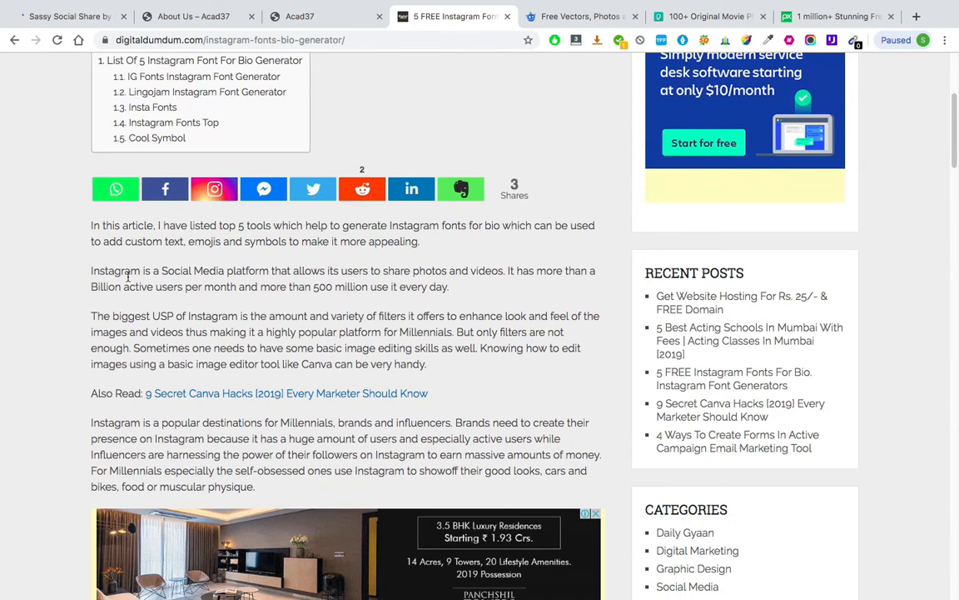
{"action": "left_click_drag", "start_coordinate": [91, 225], "coordinate": [372, 491]}
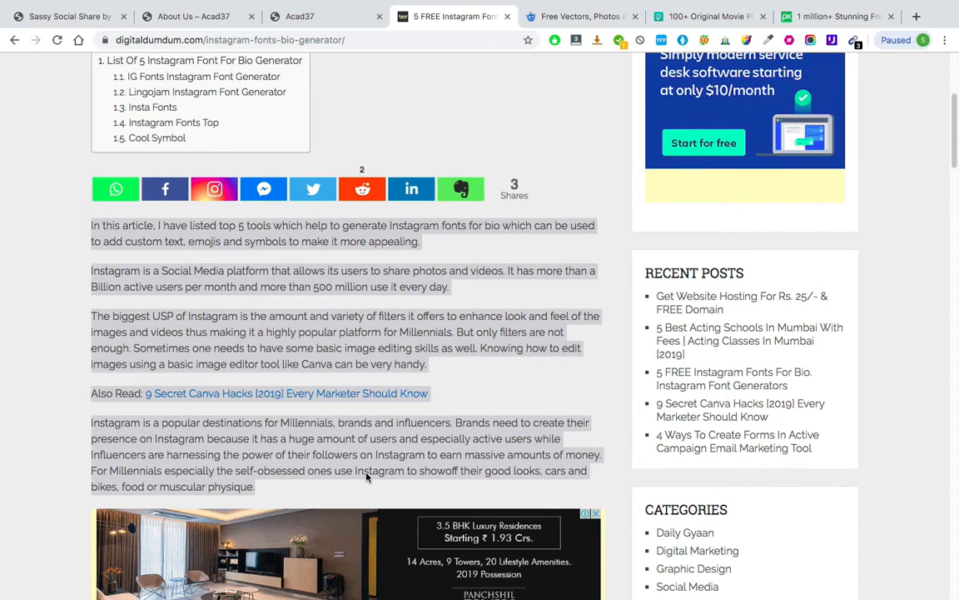
Step: Create a new post on the Acad37 site and paste the copied article paragraphs as its content
{"action": "left_click", "coordinate": [80, 16]}
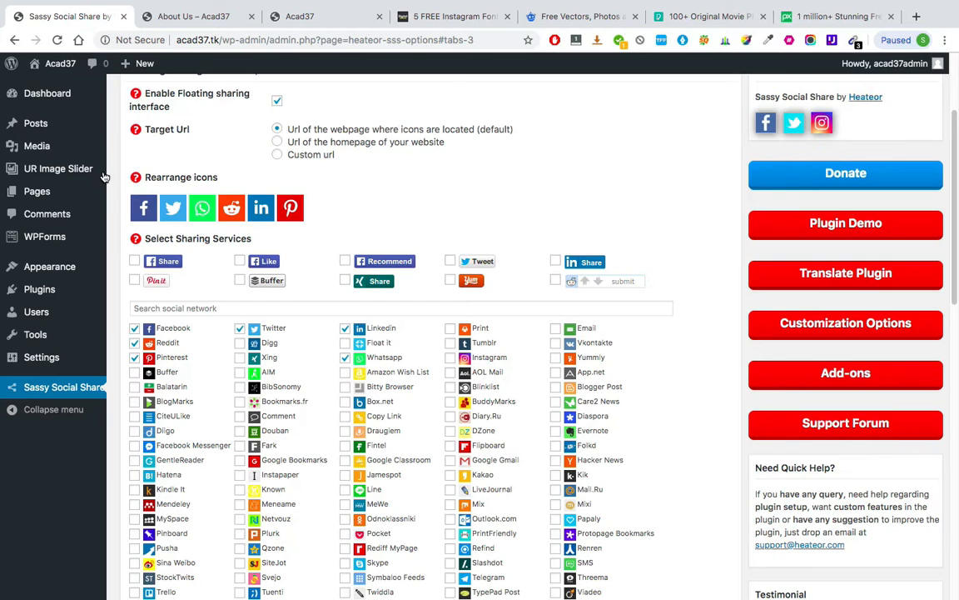
{"action": "mouse_move", "coordinate": [65, 136]}
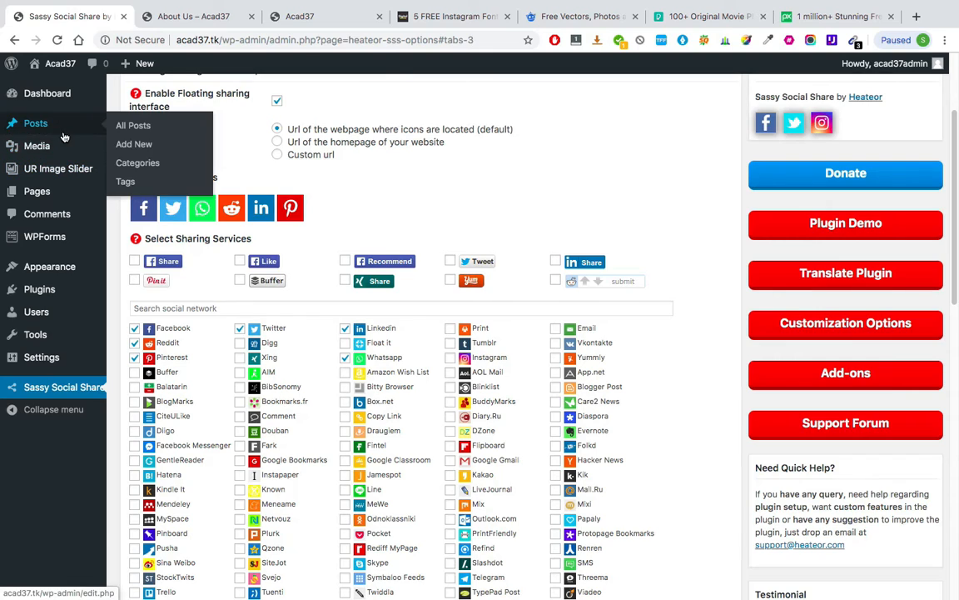
{"action": "left_click", "coordinate": [132, 145]}
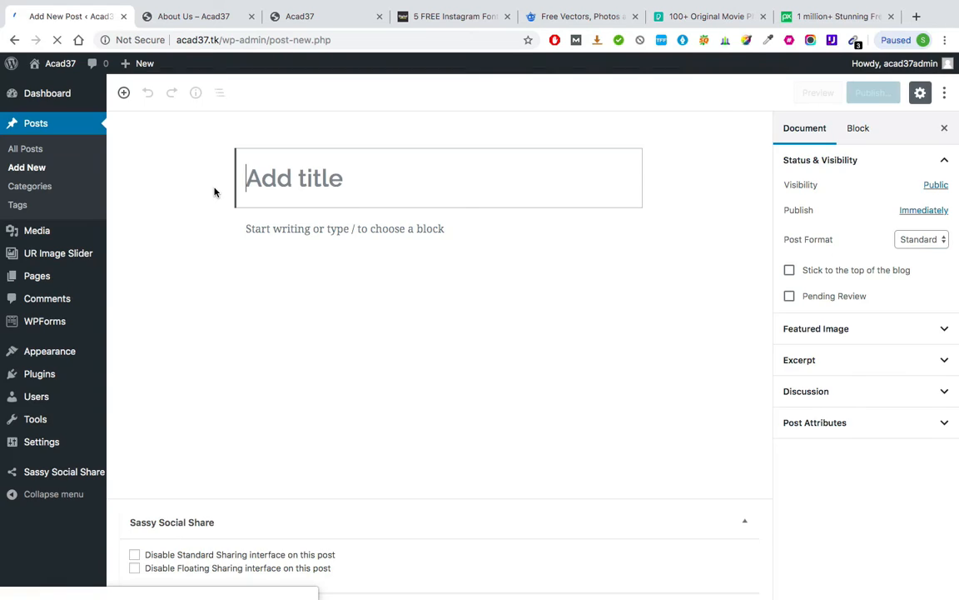
{"action": "left_click", "coordinate": [277, 232]}
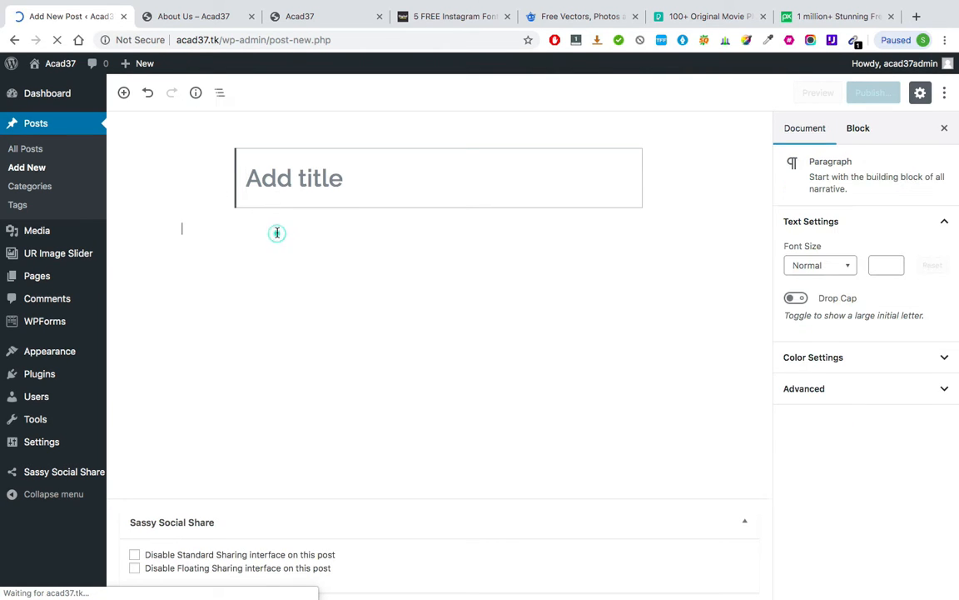
{"action": "key", "text": "super+v"}
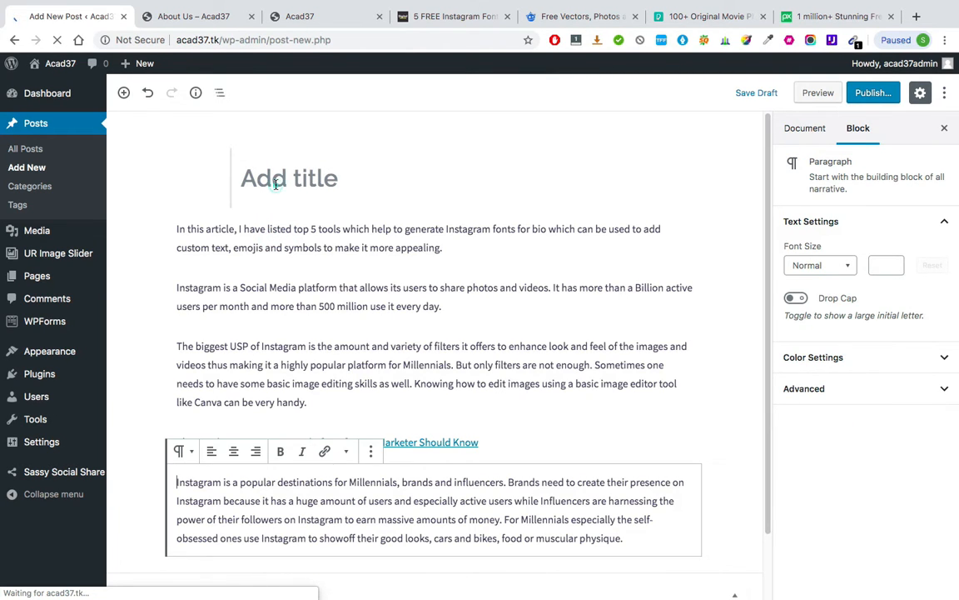
Step: Title the post "Instagram Fonts For Bio"
{"action": "left_click", "coordinate": [276, 184]}
{"action": "type", "text": "Ins"}
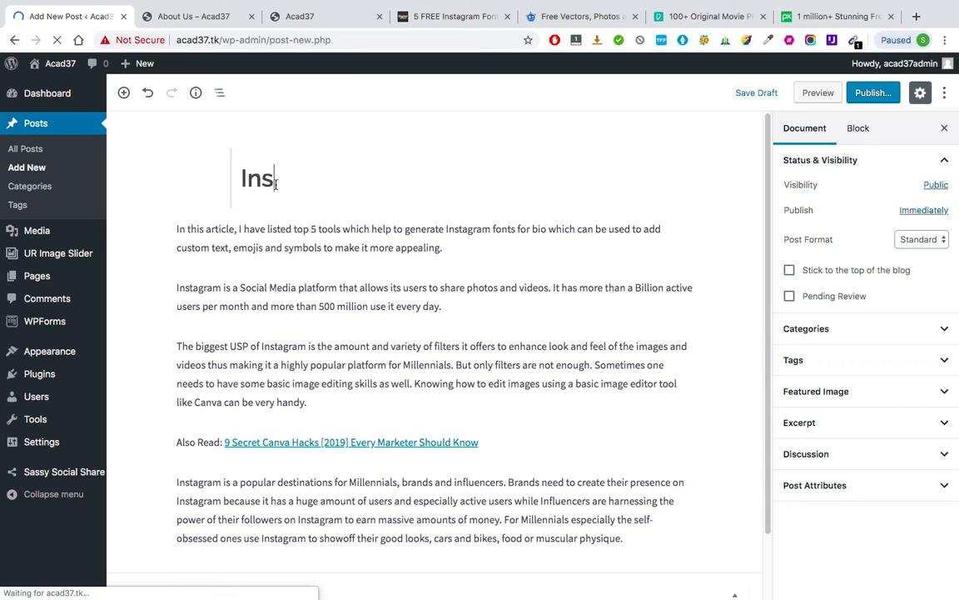
{"action": "type", "text": "tagram F"}
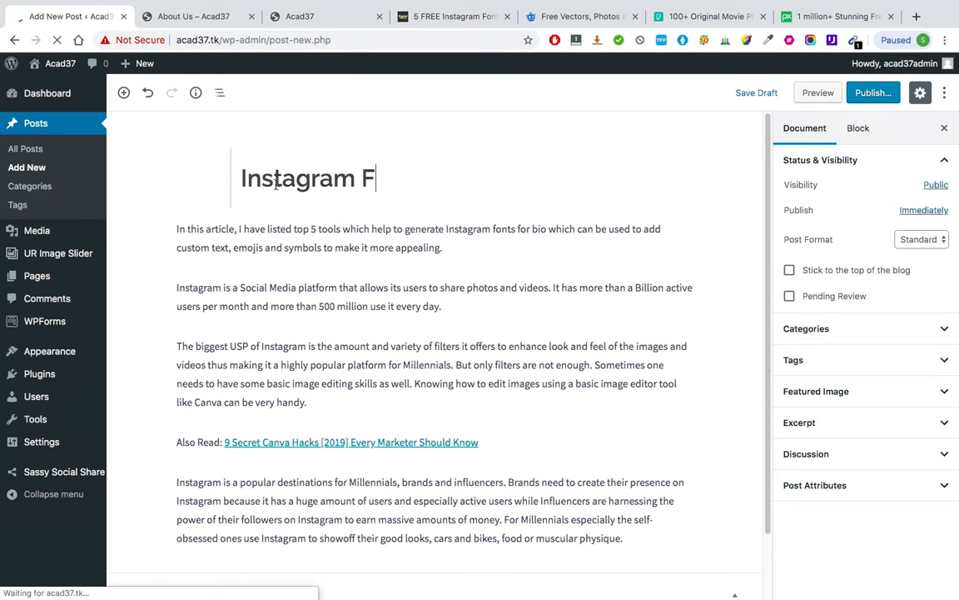
{"action": "type", "text": "onts For "}
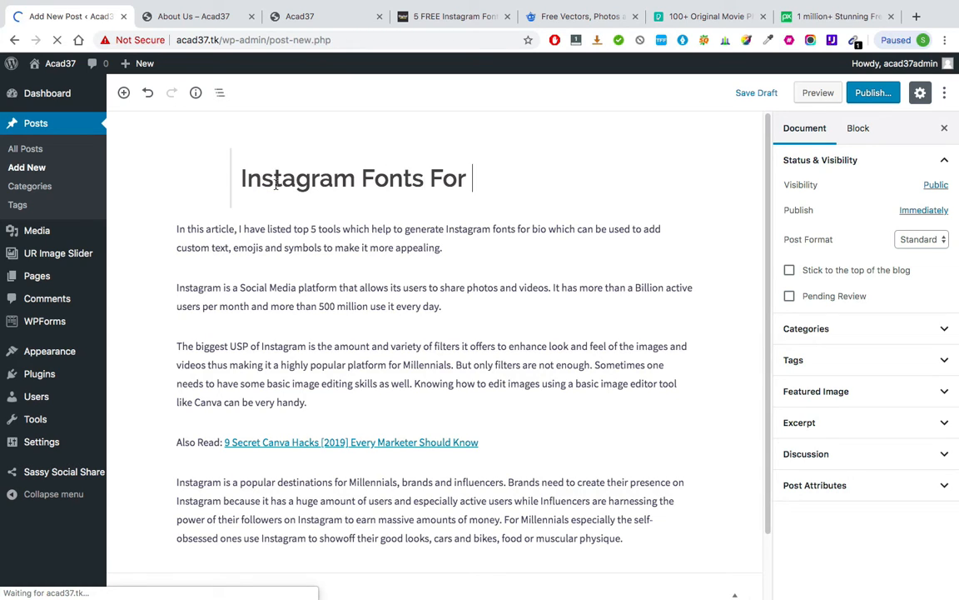
{"action": "type", "text": "Bio"}
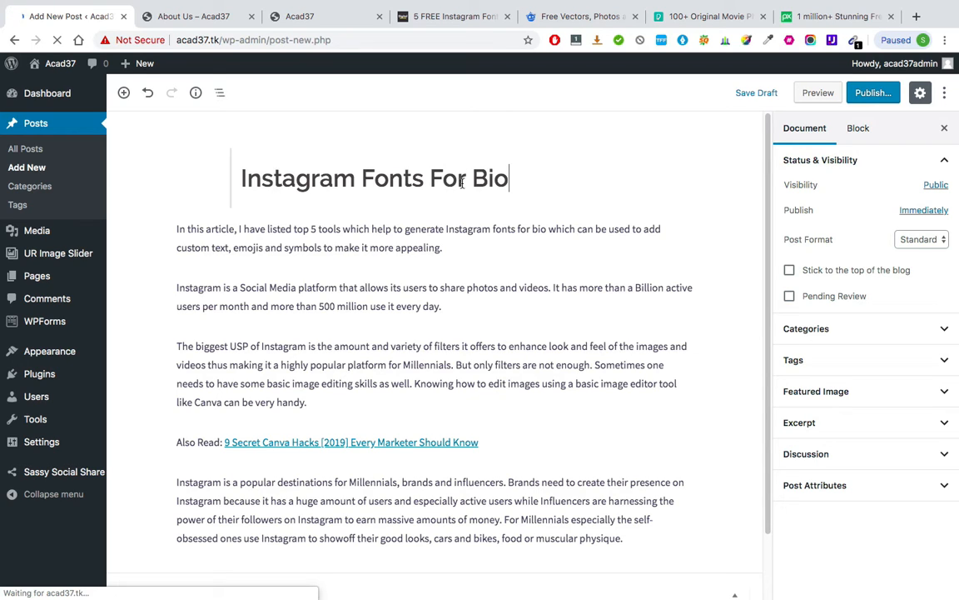
Step: Publish the post and open its live page
{"action": "left_click", "coordinate": [873, 92]}
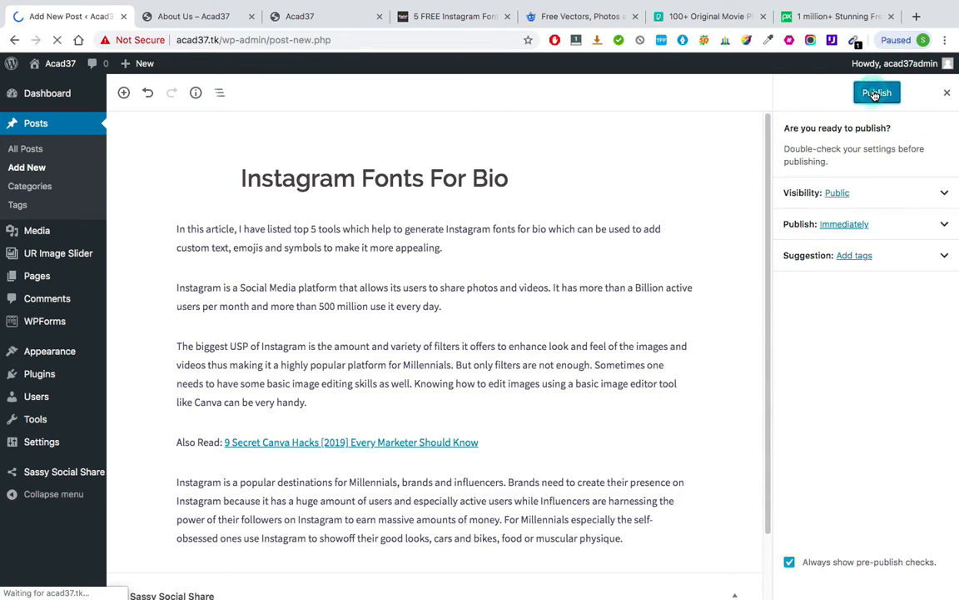
{"action": "left_click", "coordinate": [884, 98]}
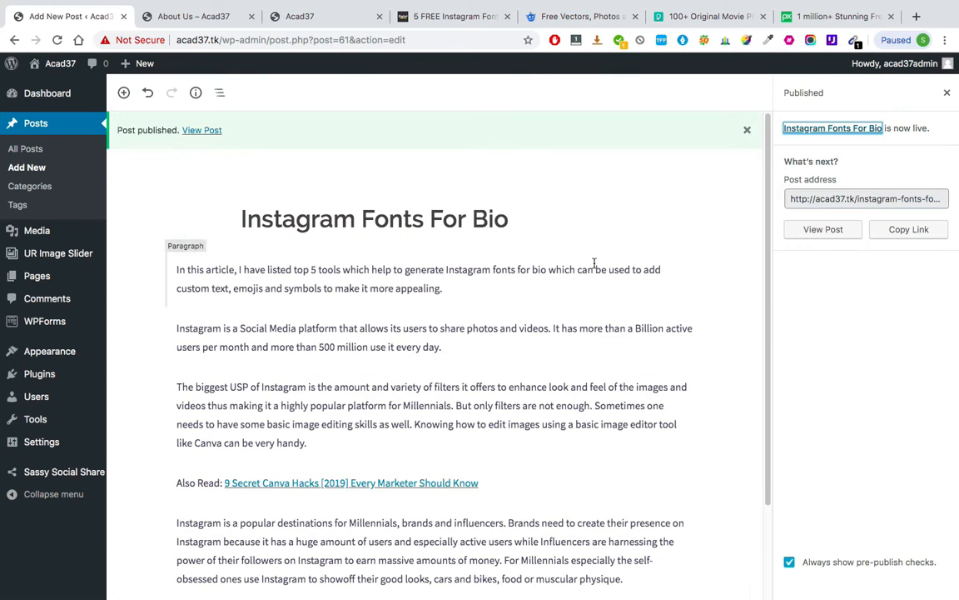
{"action": "left_click", "coordinate": [211, 131]}
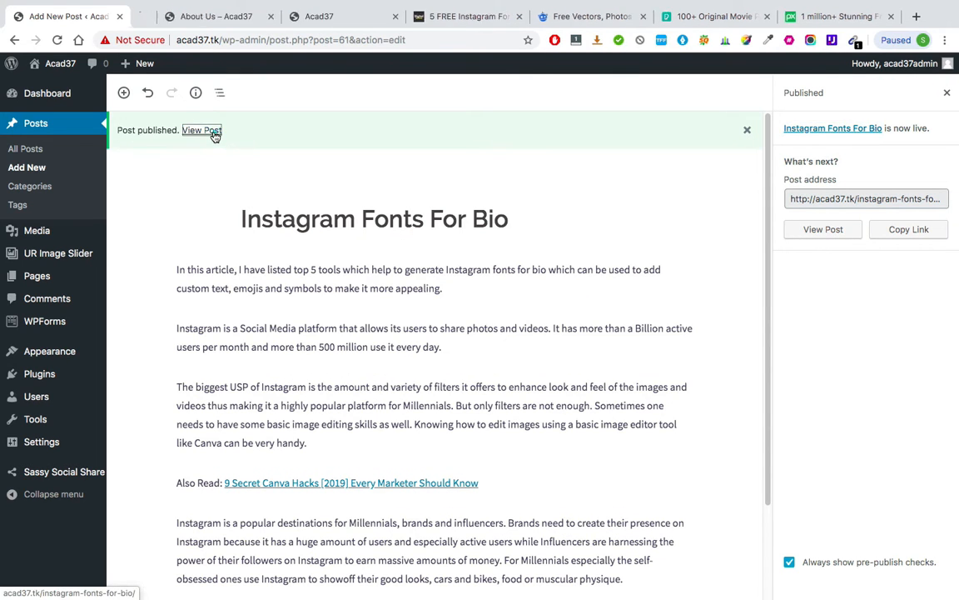
{"action": "scroll", "coordinate": [262, 260], "scroll_direction": "down", "scroll_amount": 3}
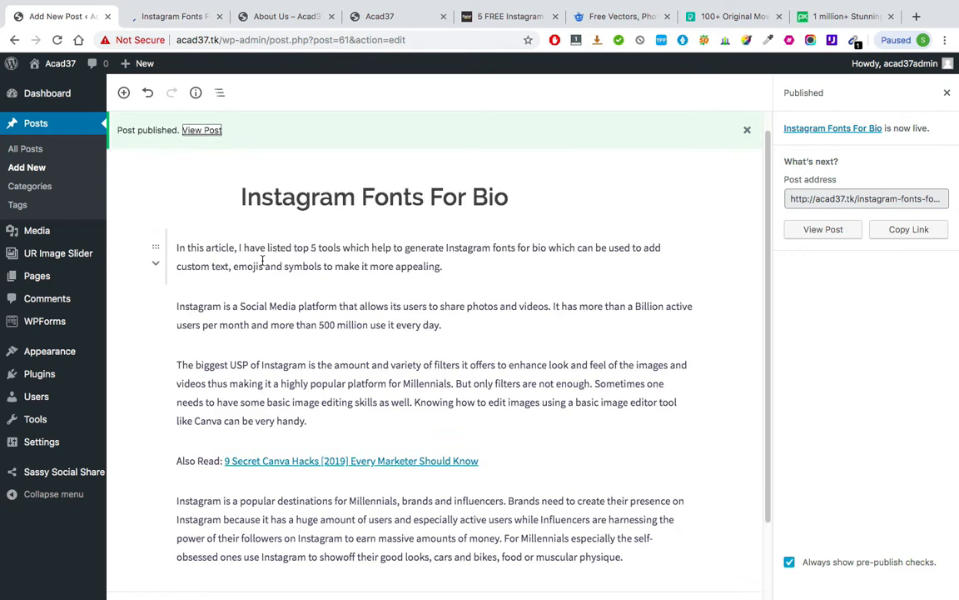
Step: Examine the floating and standard sharing buttons above and below the content of the live Instagram Fonts For Bio post
{"action": "left_click", "coordinate": [177, 17]}
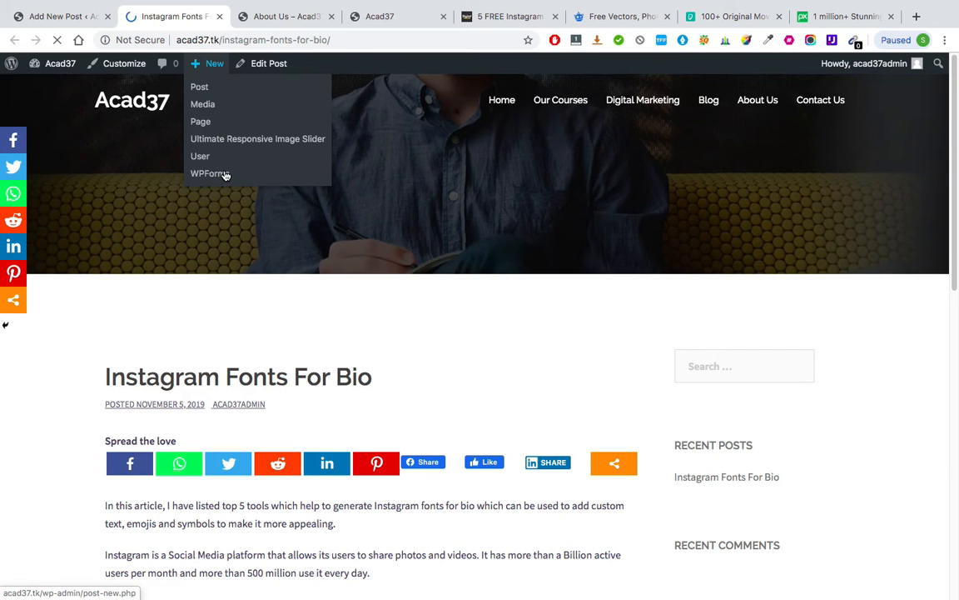
{"action": "scroll", "coordinate": [211, 386], "scroll_direction": "down", "scroll_amount": 3}
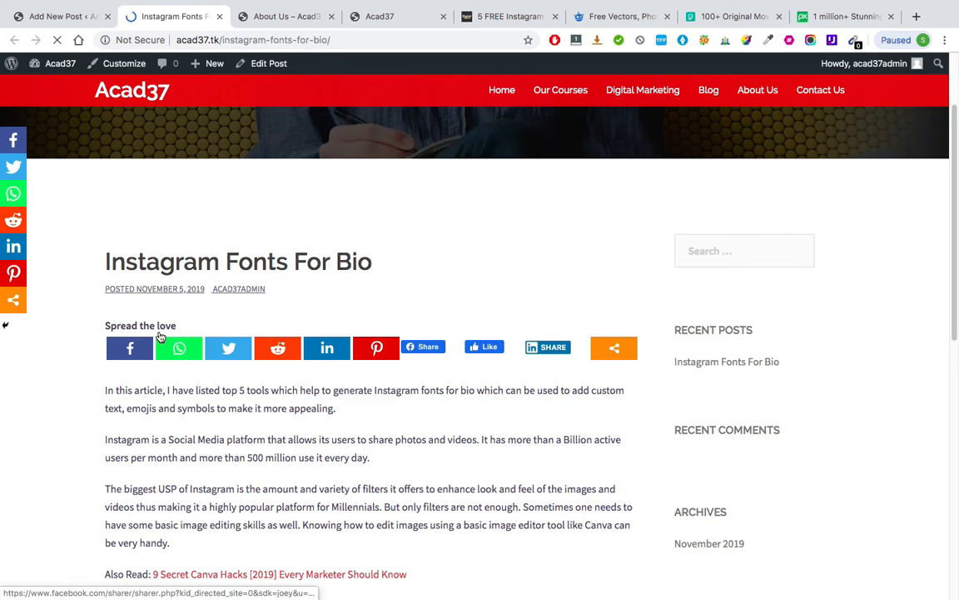
{"action": "scroll", "coordinate": [64, 338], "scroll_direction": "down", "scroll_amount": 3}
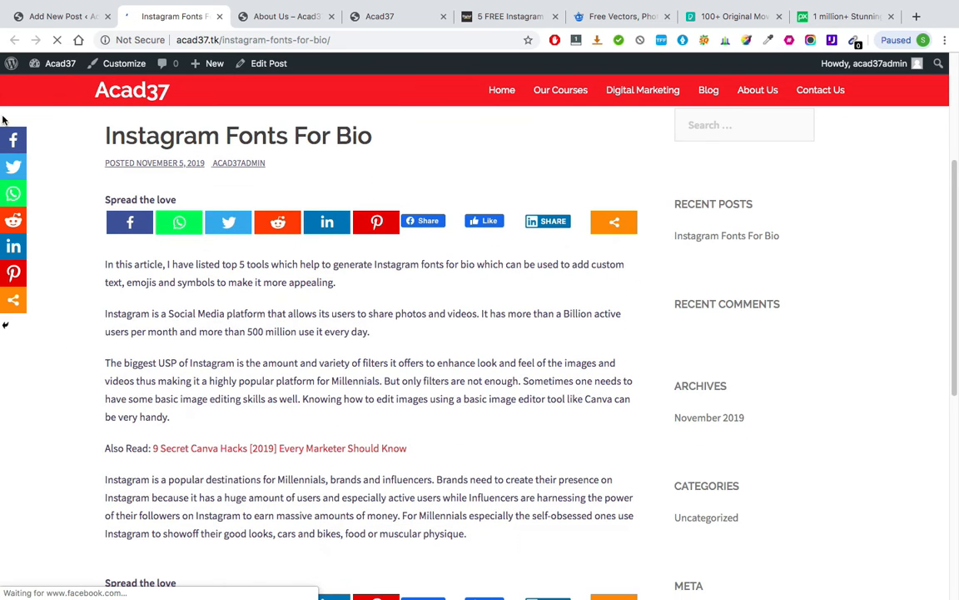
{"action": "scroll", "coordinate": [14, 265], "scroll_direction": "down", "scroll_amount": 7}
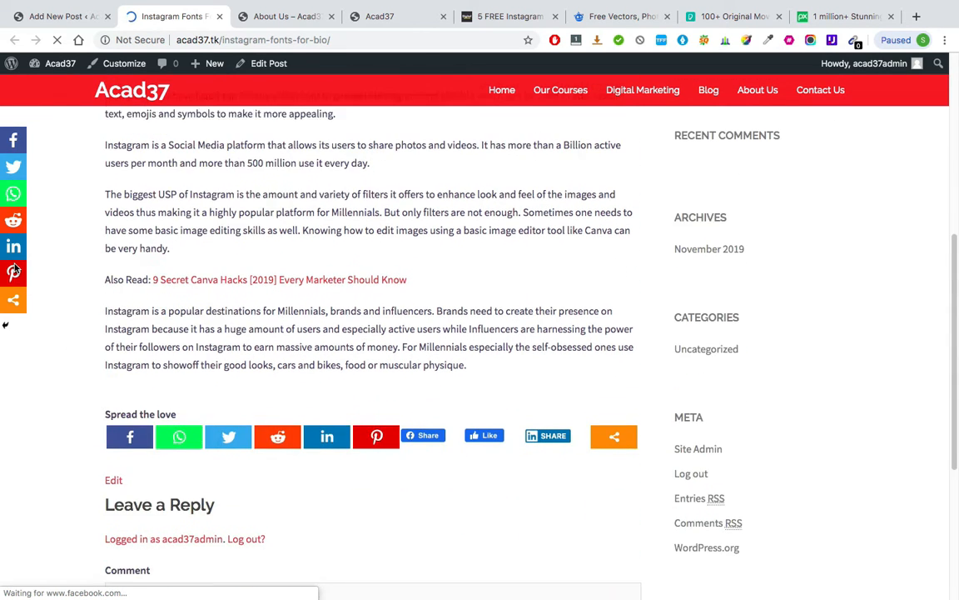
{"action": "scroll", "coordinate": [13, 236], "scroll_direction": "up", "scroll_amount": 5}
{"action": "scroll", "coordinate": [13, 237], "scroll_direction": "up", "scroll_amount": 2}
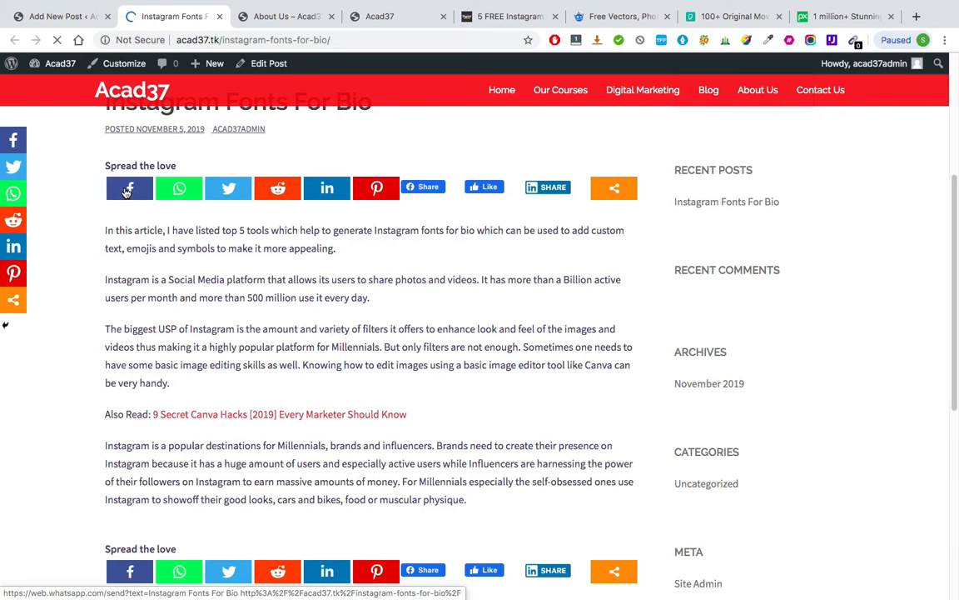
{"action": "scroll", "coordinate": [124, 196], "scroll_direction": "down", "scroll_amount": 4}
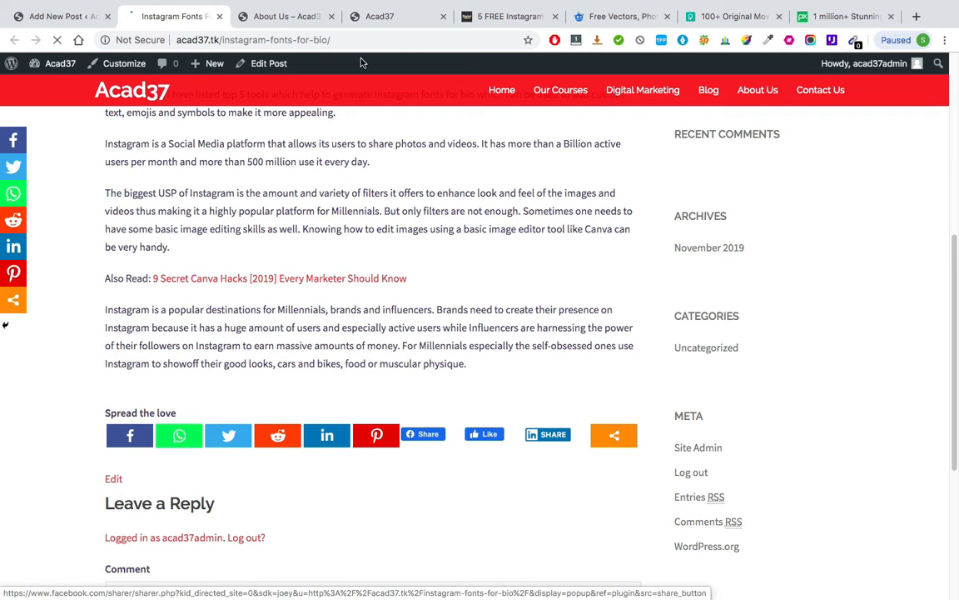
Step: Open the Standard Interface options of Sassy Social Share in the site's admin
{"action": "left_click", "coordinate": [81, 15]}
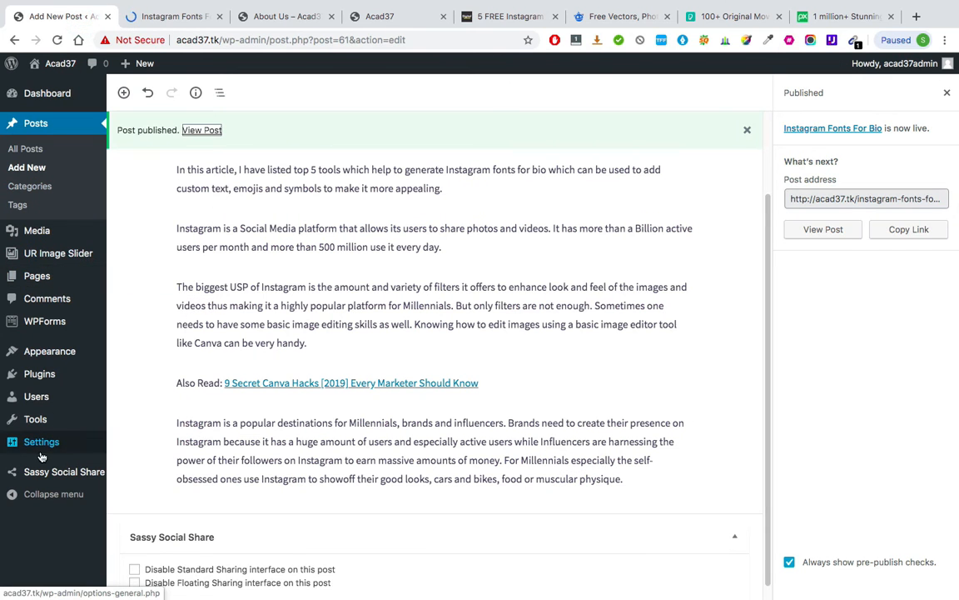
{"action": "left_click", "coordinate": [349, 247]}
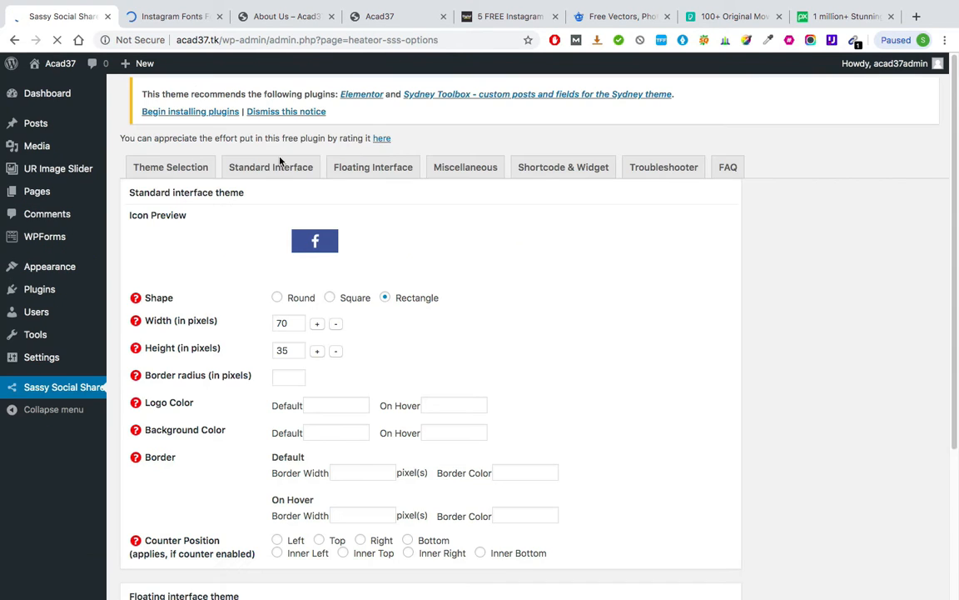
{"action": "left_click", "coordinate": [275, 169]}
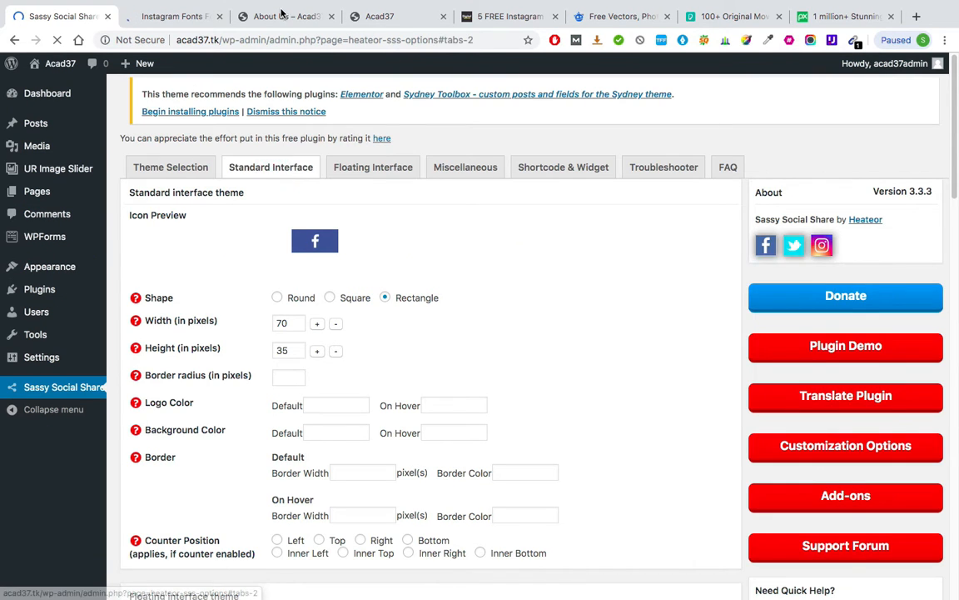
{"action": "scroll", "coordinate": [250, 209], "scroll_direction": "down", "scroll_amount": 2}
{"action": "left_click", "coordinate": [176, 16]}
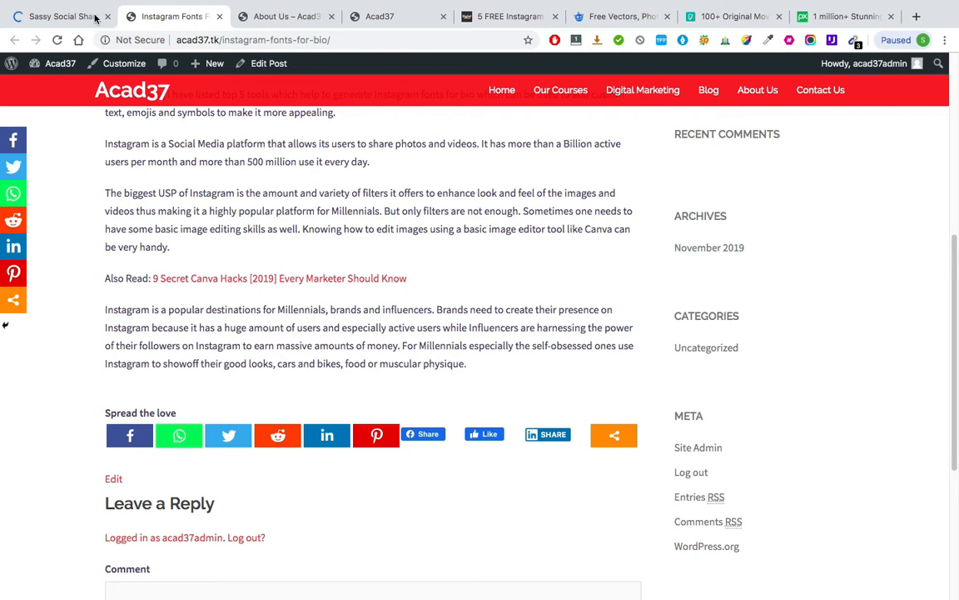
{"action": "left_click", "coordinate": [62, 16]}
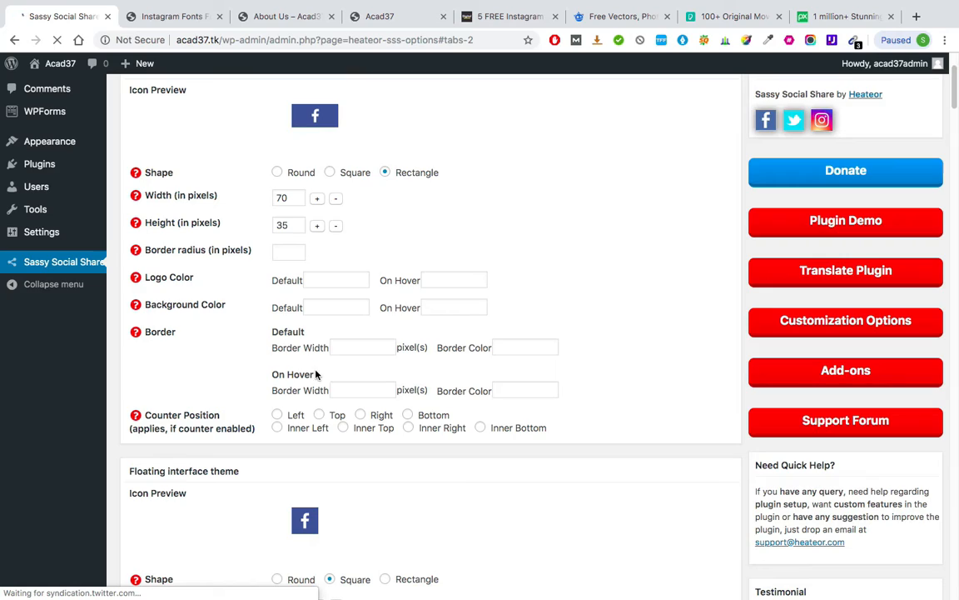
{"action": "scroll", "coordinate": [312, 177], "scroll_direction": "up", "scroll_amount": 15}
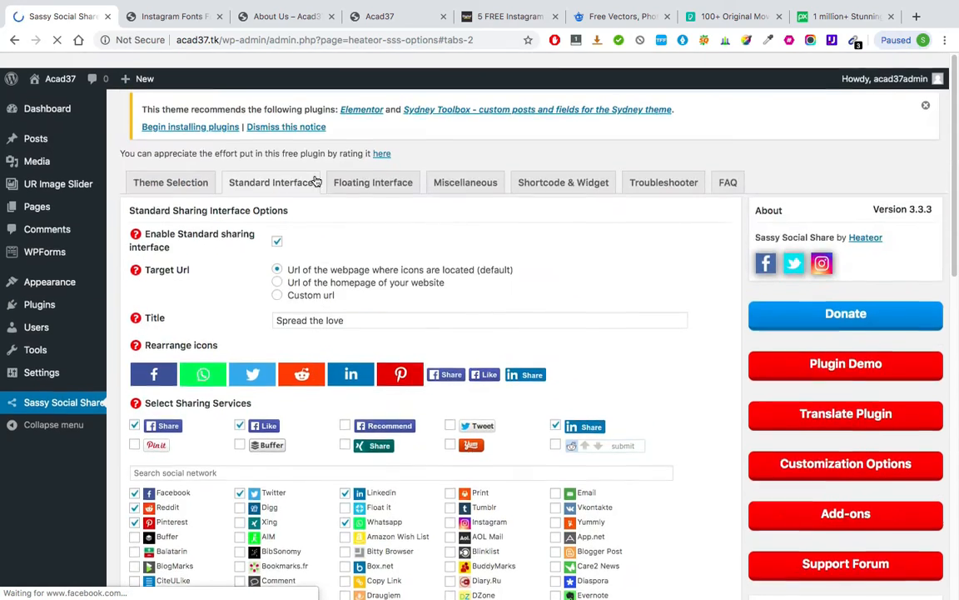
Step: Disable the standard sharing bar at the bottom of the content, save the settings, and reload the live post
{"action": "scroll", "coordinate": [284, 267], "scroll_direction": "down", "scroll_amount": 6}
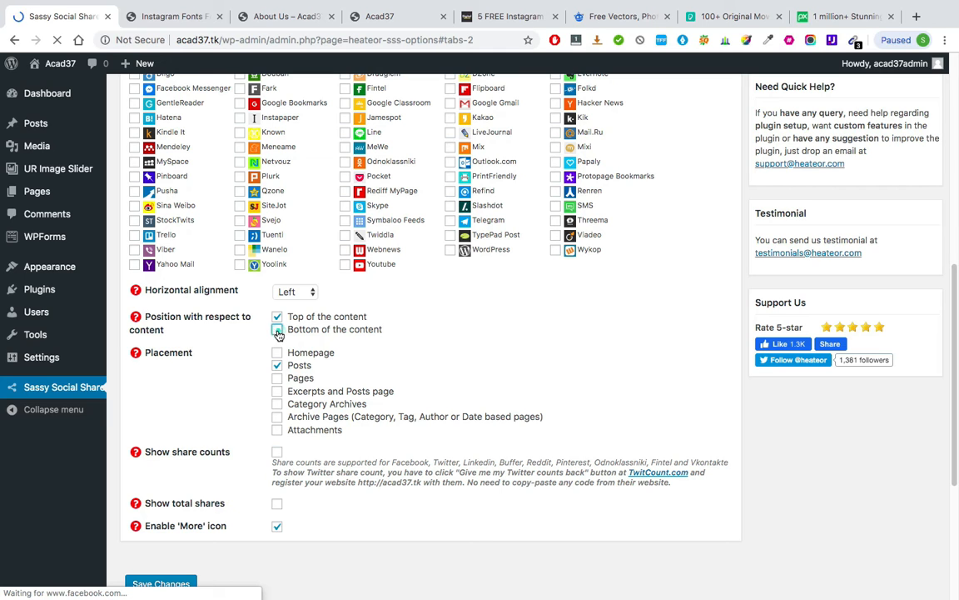
{"action": "left_click", "coordinate": [279, 331]}
{"action": "scroll", "coordinate": [339, 333], "scroll_direction": "down", "scroll_amount": 1}
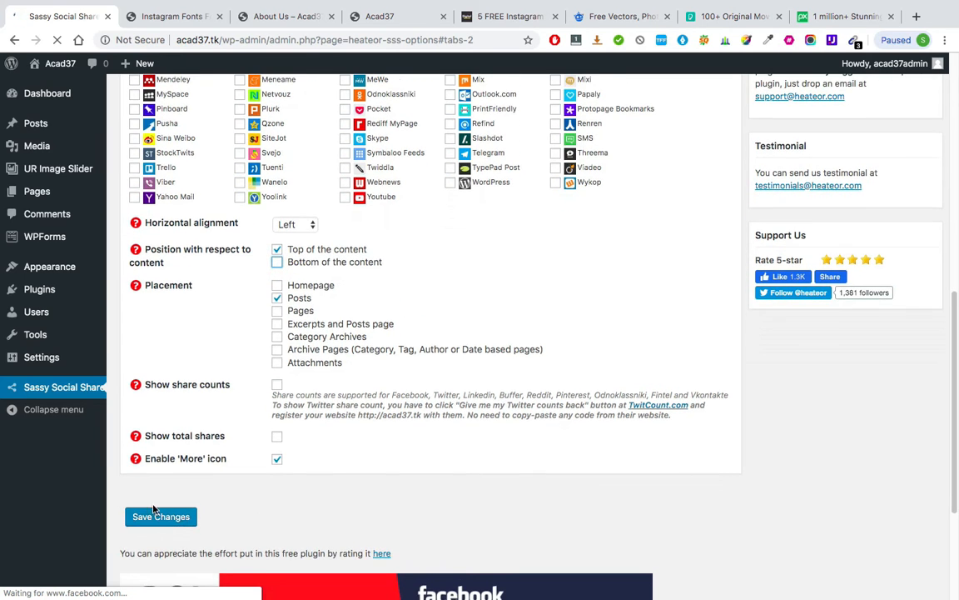
{"action": "left_click", "coordinate": [159, 519]}
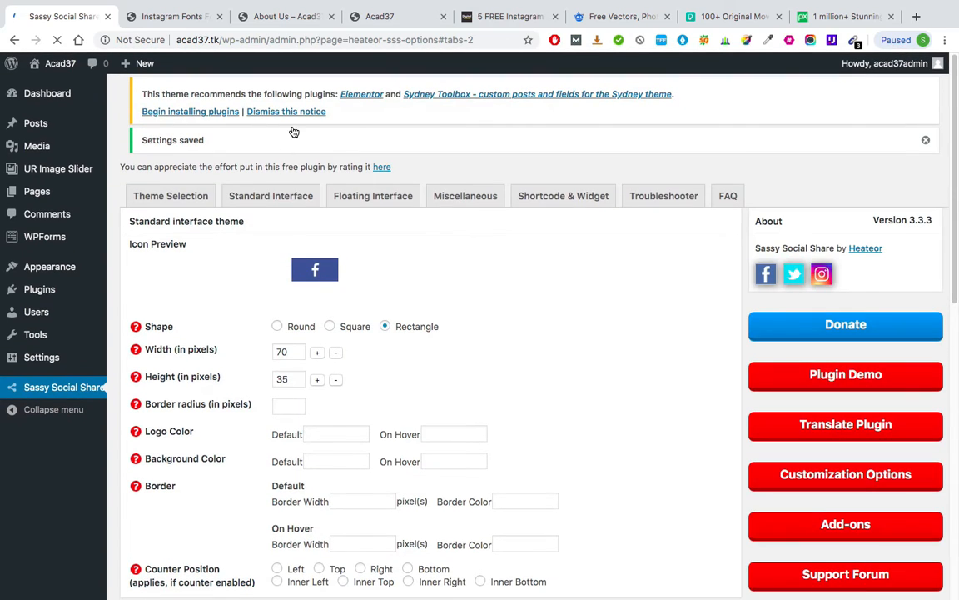
{"action": "left_click", "coordinate": [194, 17]}
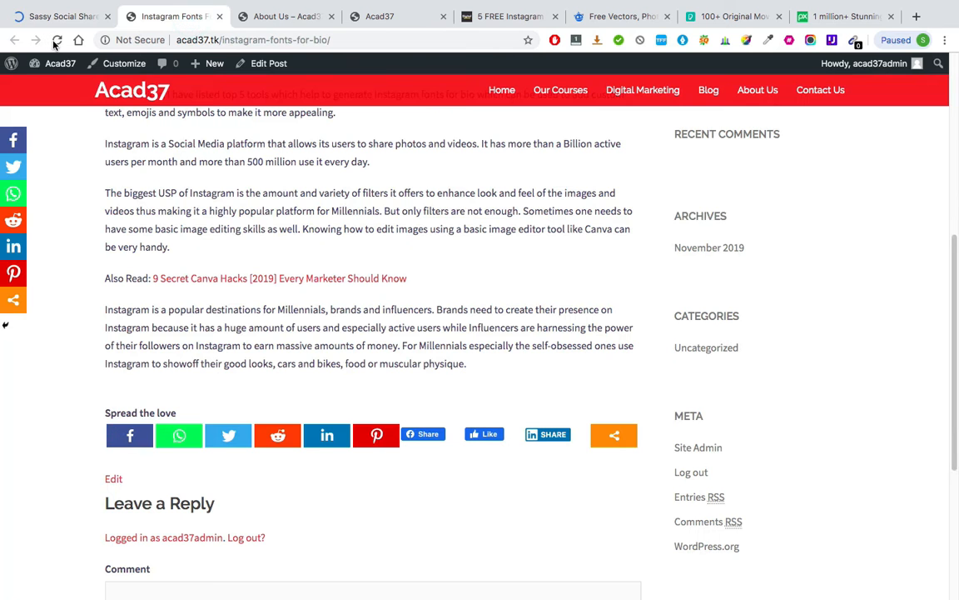
{"action": "left_click", "coordinate": [54, 40]}
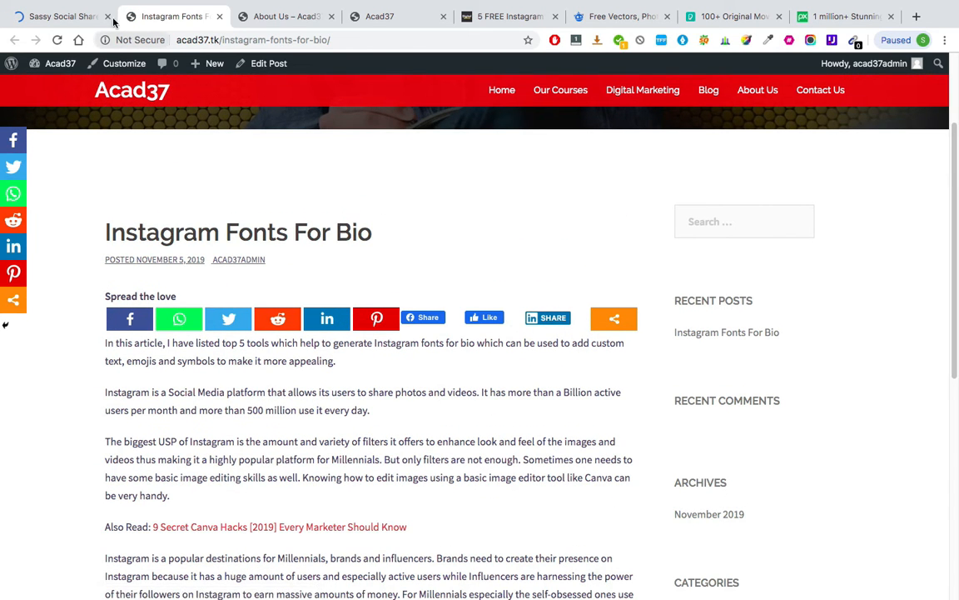
Step: Remove the Facebook Share, Facebook Like and LinkedIn Share buttons from the standard sharing services and save the settings
{"action": "left_click", "coordinate": [84, 16]}
{"action": "scroll", "coordinate": [290, 173], "scroll_direction": "up", "scroll_amount": 3}
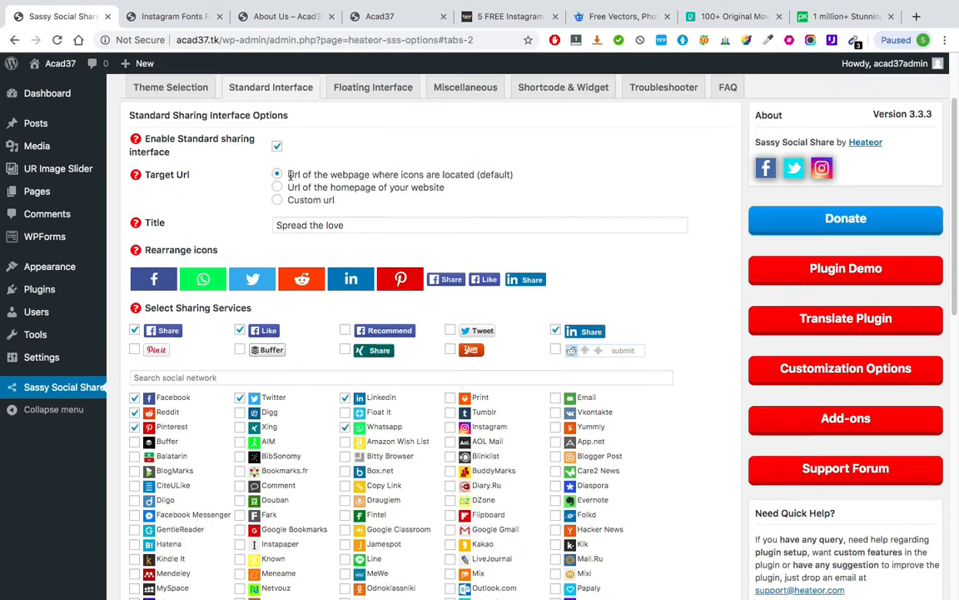
{"action": "scroll", "coordinate": [292, 199], "scroll_direction": "down", "scroll_amount": 4}
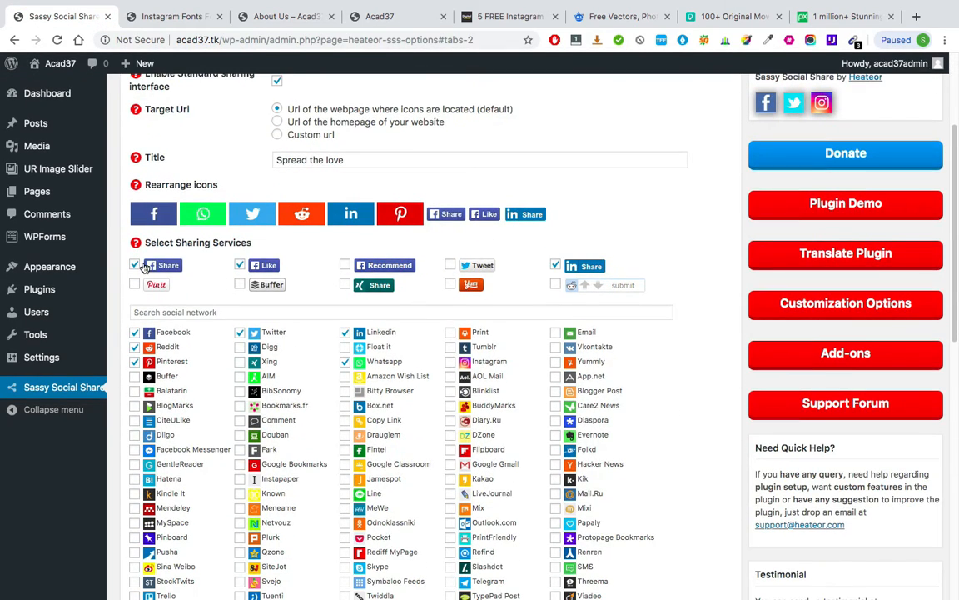
{"action": "left_click", "coordinate": [134, 265]}
{"action": "left_click", "coordinate": [239, 264]}
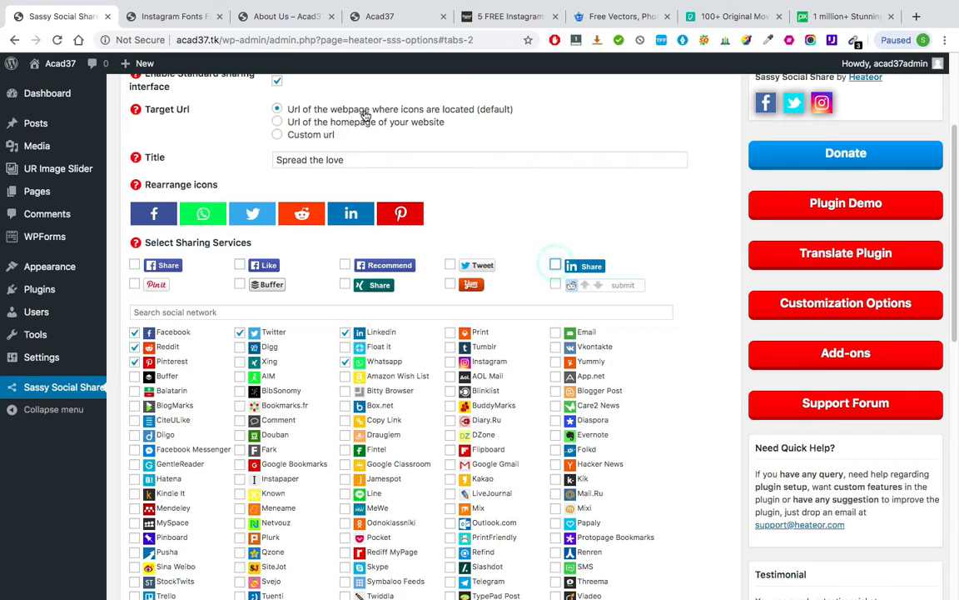
{"action": "scroll", "coordinate": [229, 327], "scroll_direction": "down", "scroll_amount": 3}
{"action": "scroll", "coordinate": [229, 327], "scroll_direction": "down", "scroll_amount": 5}
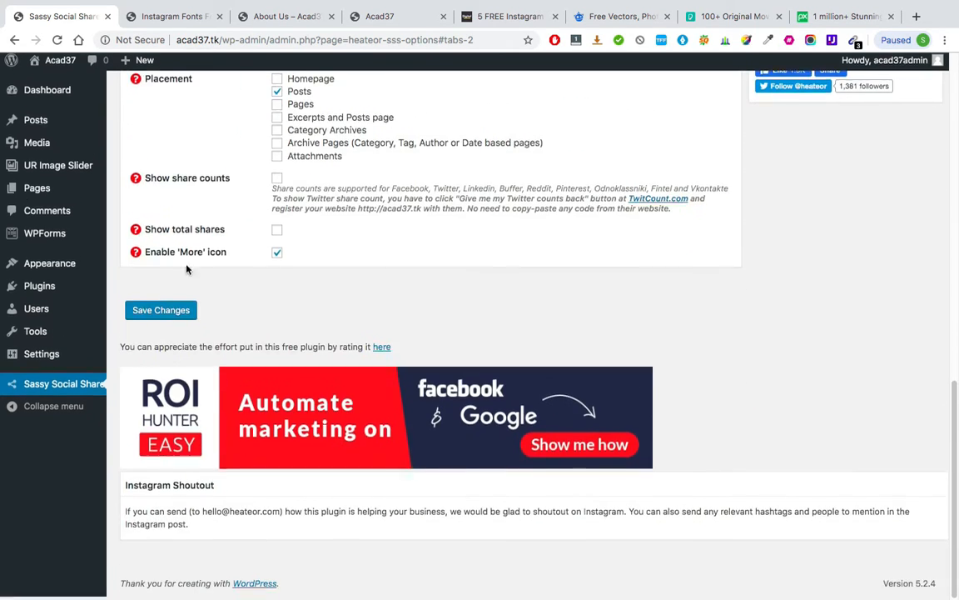
{"action": "left_click", "coordinate": [164, 314]}
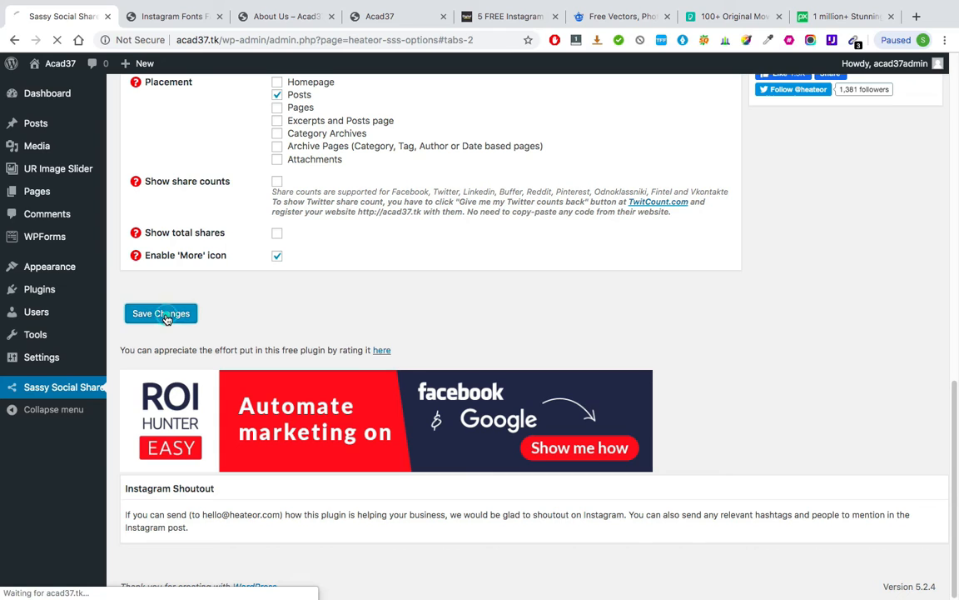
Step: Reload the live post and check its sharing bars above and below the content
{"action": "left_click", "coordinate": [181, 17]}
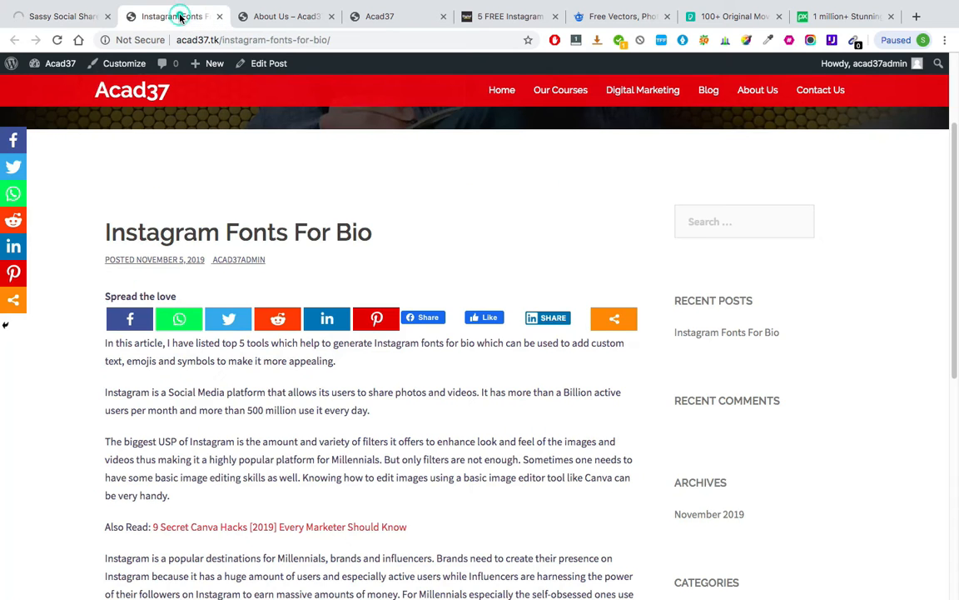
{"action": "left_click", "coordinate": [57, 42]}
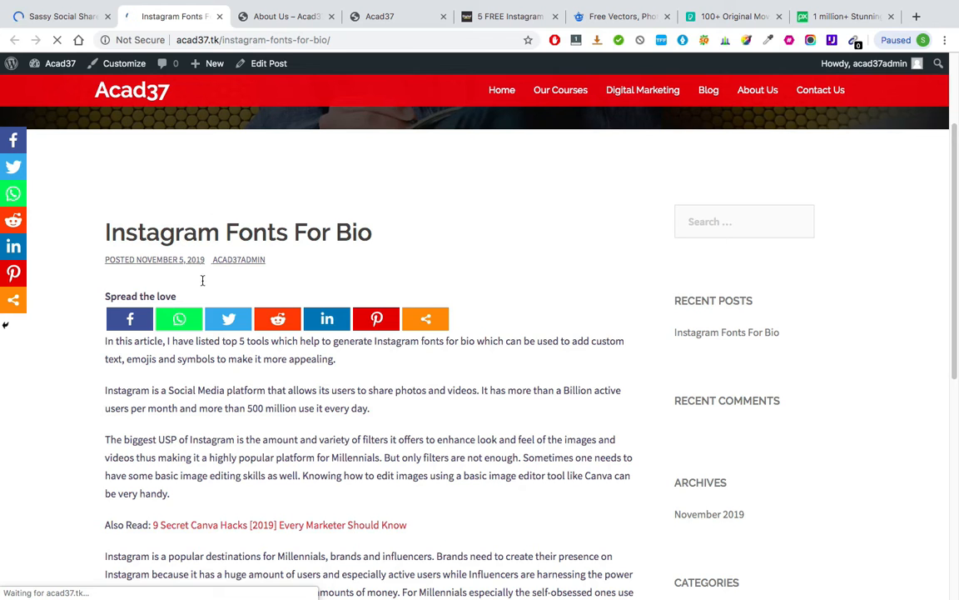
{"action": "scroll", "coordinate": [206, 350], "scroll_direction": "down", "scroll_amount": 3}
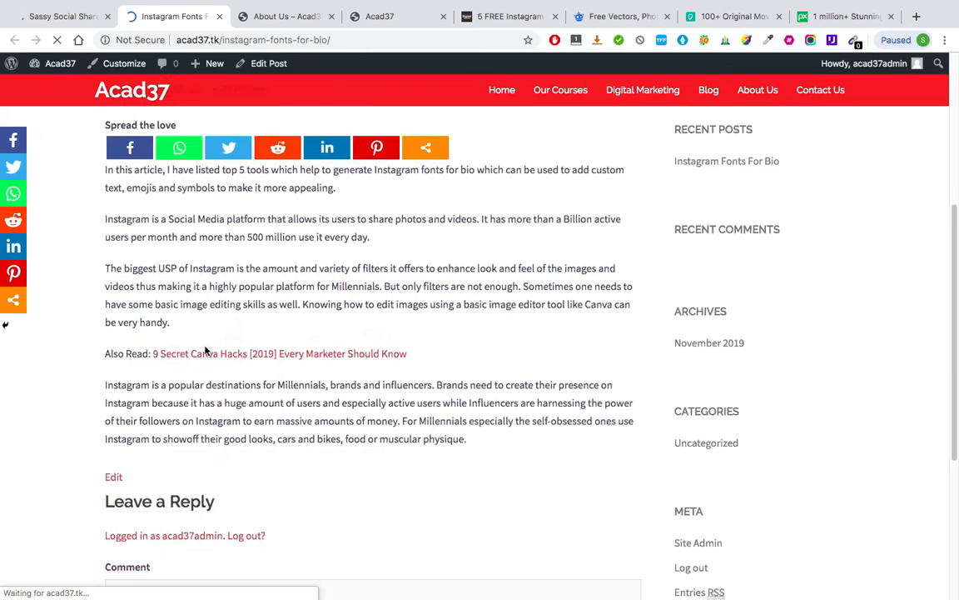
{"action": "scroll", "coordinate": [205, 348], "scroll_direction": "up", "scroll_amount": 3}
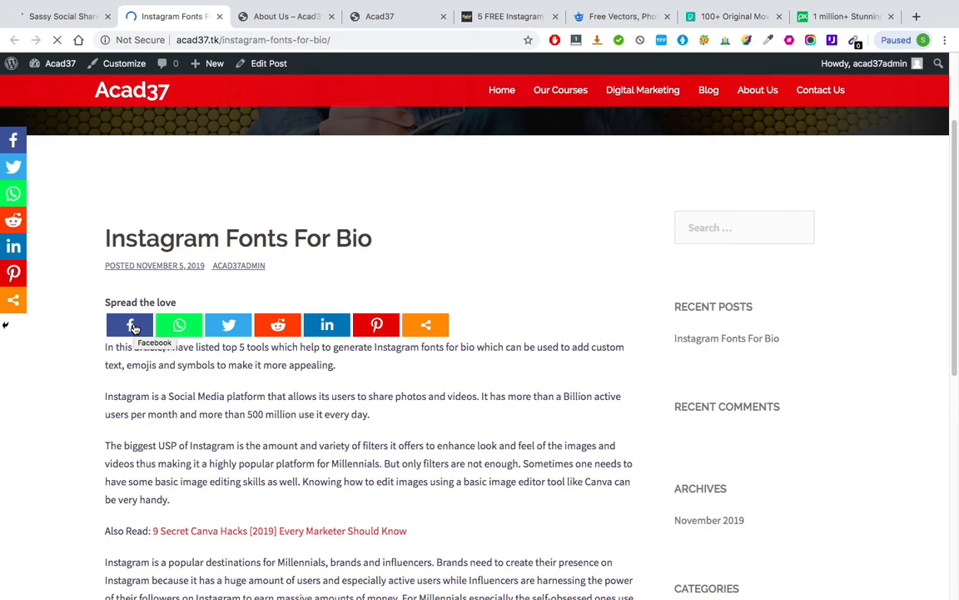
Step: Test the post's Facebook and Twitter share buttons, and close the share page to return to the post
{"action": "left_click", "coordinate": [131, 325]}
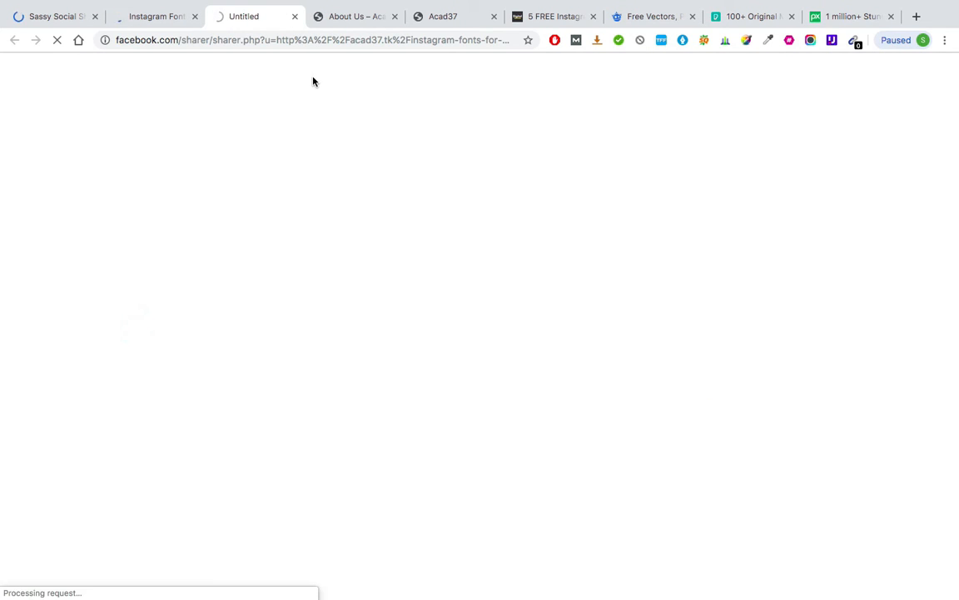
{"action": "left_click", "coordinate": [261, 234]}
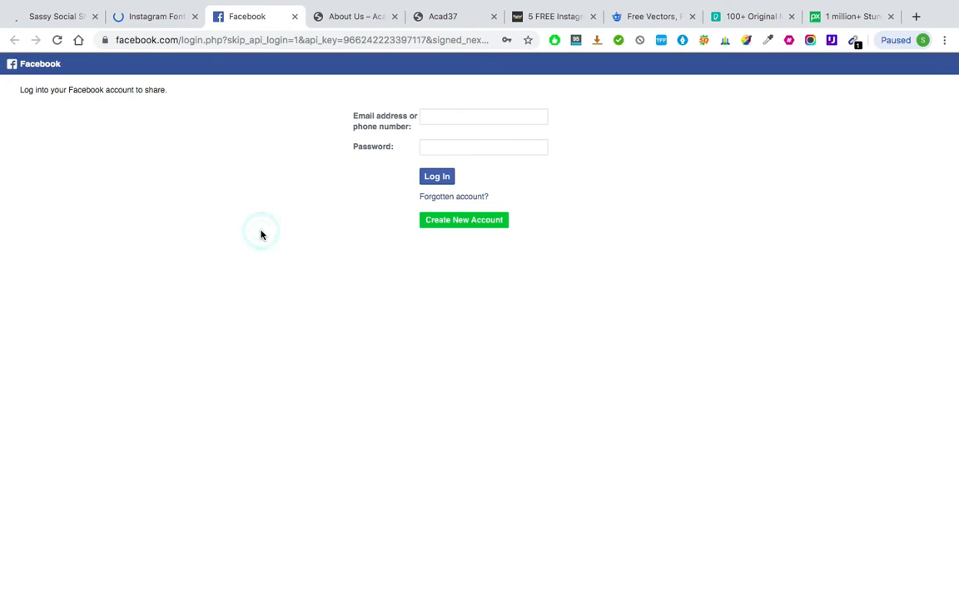
{"action": "left_click", "coordinate": [148, 16]}
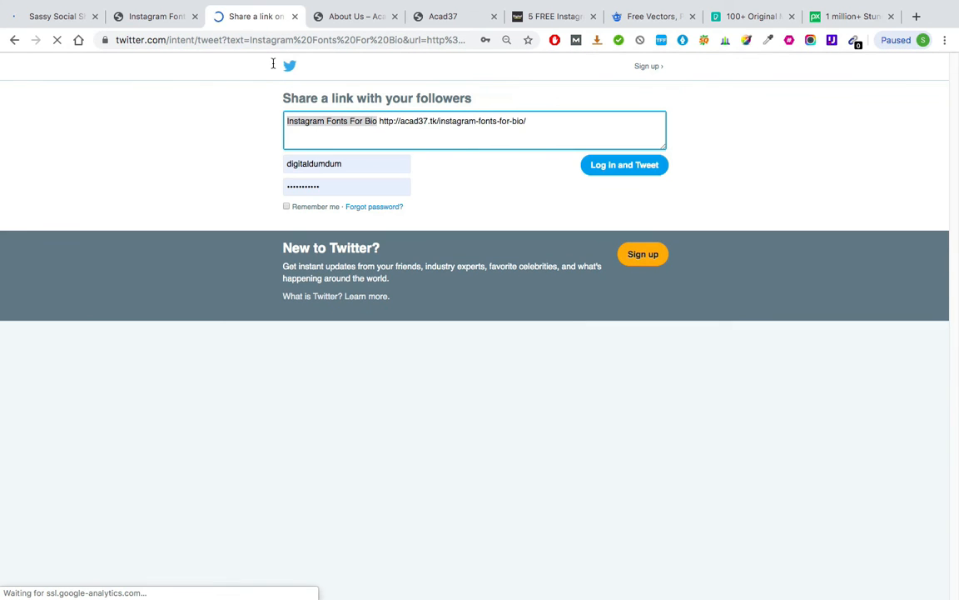
{"action": "scroll", "coordinate": [309, 129], "scroll_direction": "up", "scroll_amount": 5}
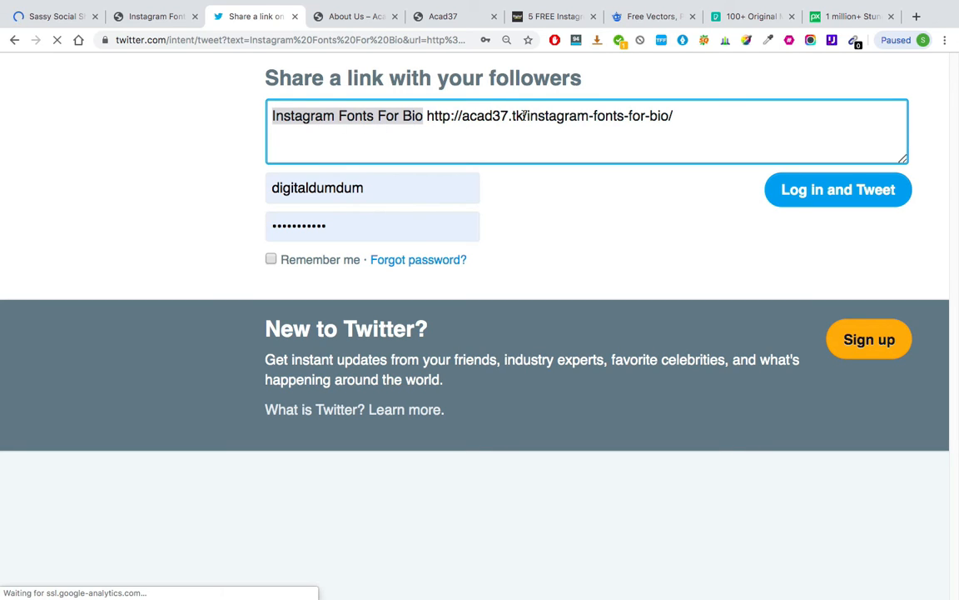
{"action": "left_click", "coordinate": [158, 17]}
{"action": "left_click", "coordinate": [295, 16]}
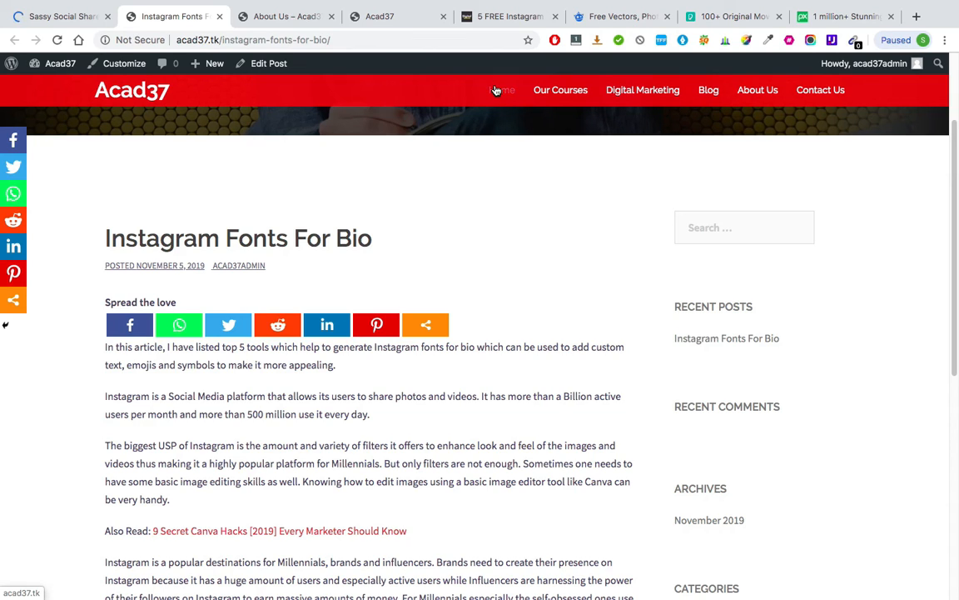
Step: Open the site's Blog page and check how the published post is listed there
{"action": "left_click", "coordinate": [709, 91]}
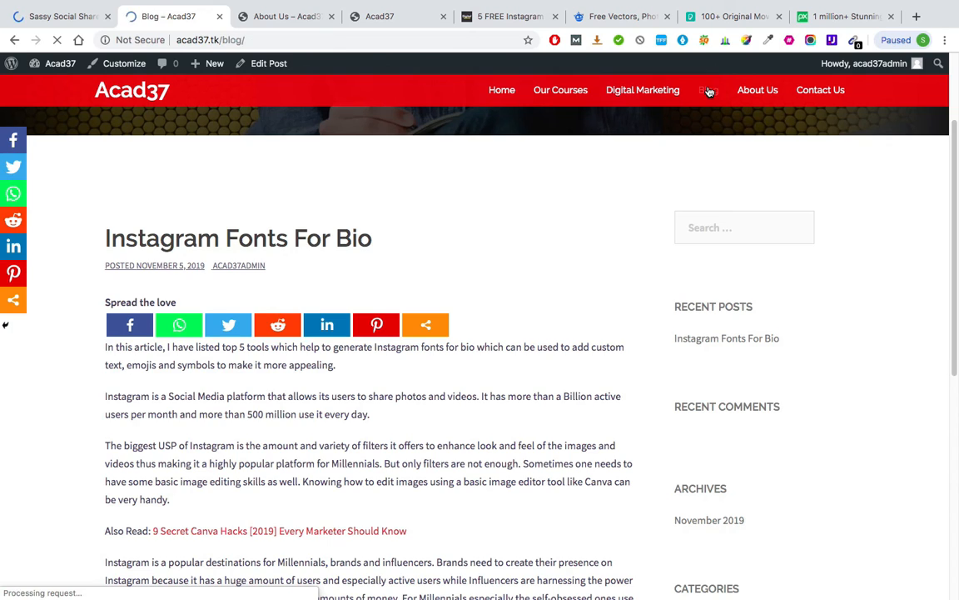
{"action": "scroll", "coordinate": [480, 297], "scroll_direction": "down", "scroll_amount": 3}
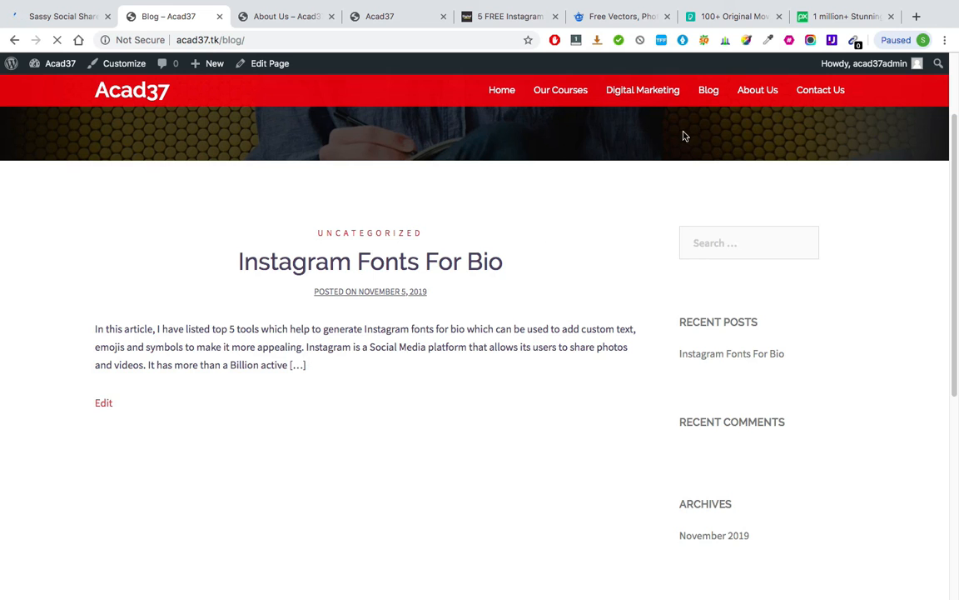
{"action": "left_click", "coordinate": [75, 17]}
{"action": "mouse_move", "coordinate": [34, 131]}
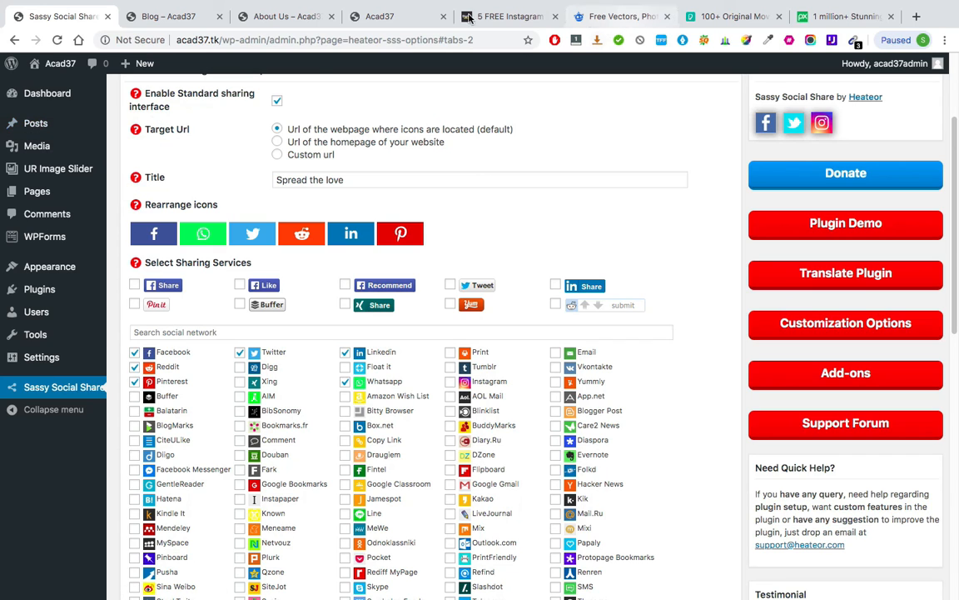
{"action": "left_click", "coordinate": [192, 17]}
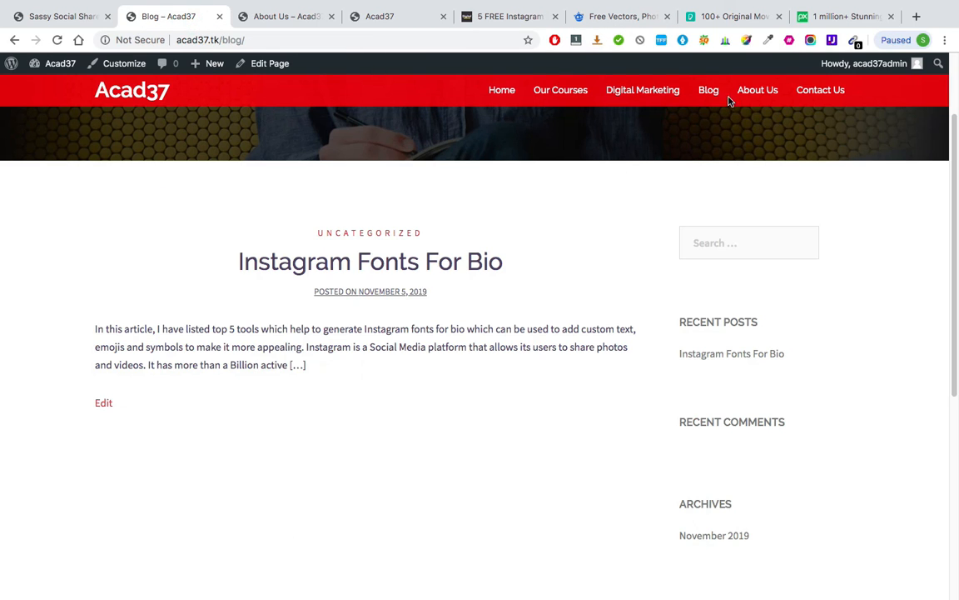